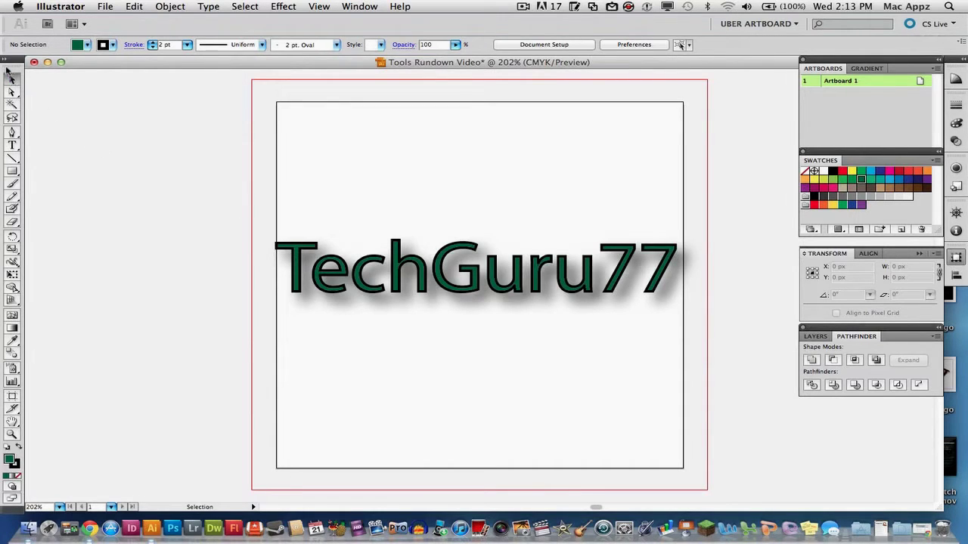
Float the Tools panel and move TechGuru77 to X 150.363 px, Y 137.366 px.
left_click_drag(11, 72, 205, 84)
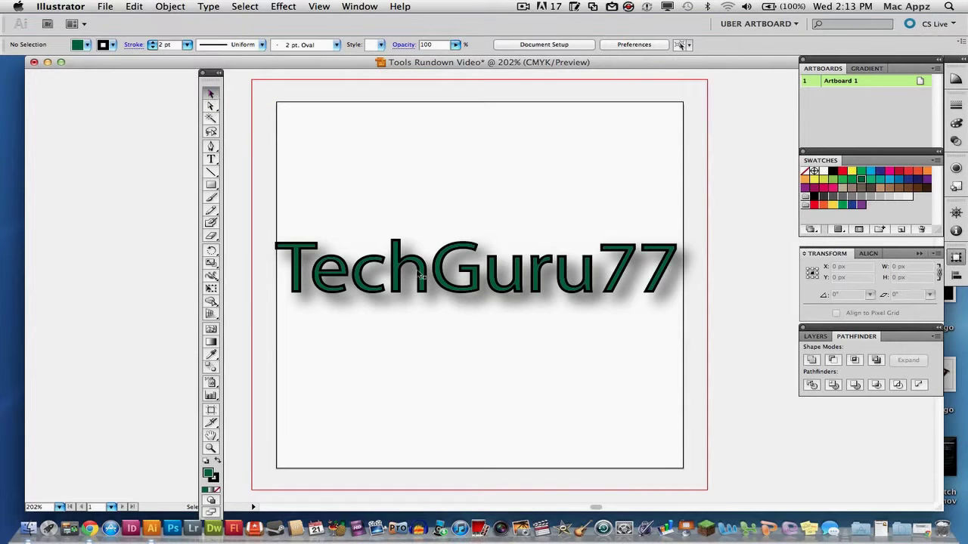
left_click_drag(422, 274, 501, 239)
left_click_drag(473, 207, 404, 245)
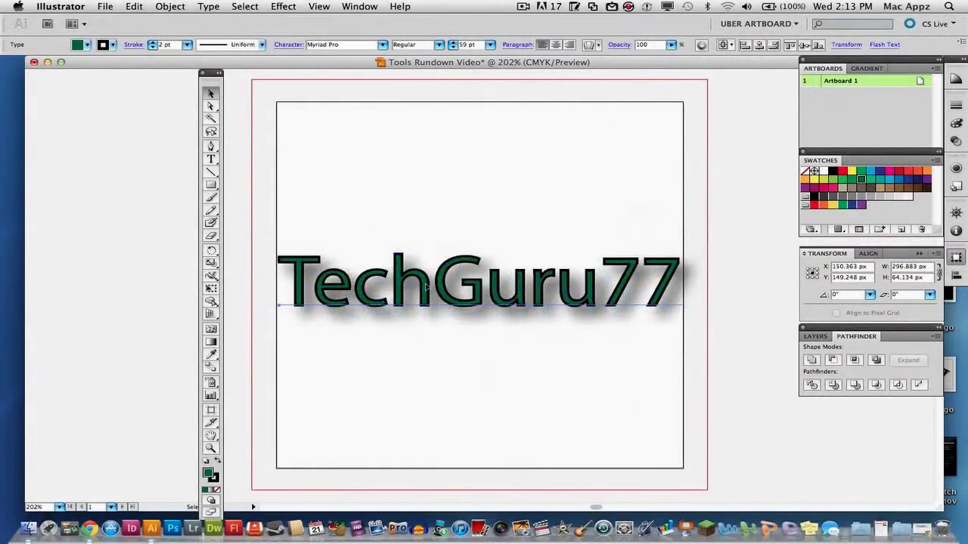
left_click_drag(428, 286, 428, 273)
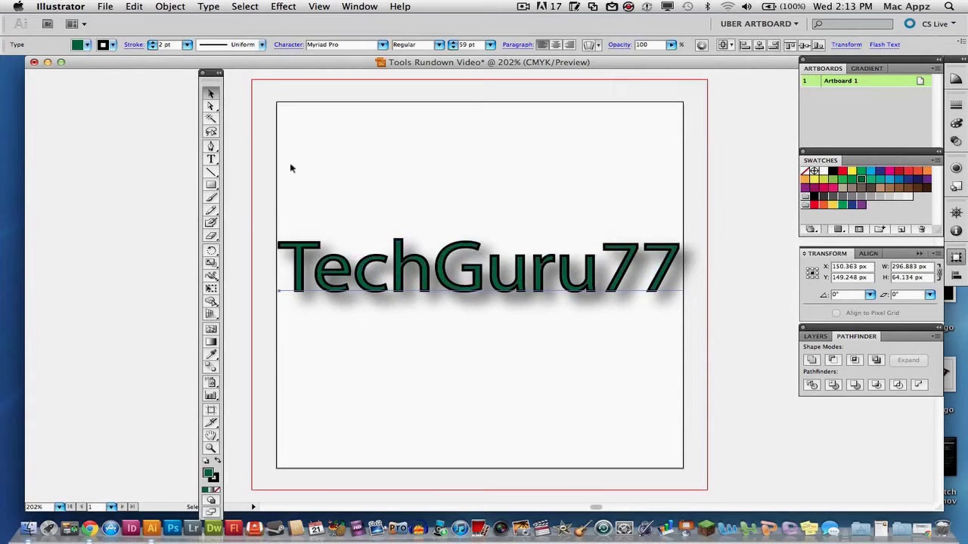
double_click(340, 263)
left_click(307, 254)
left_click(212, 107)
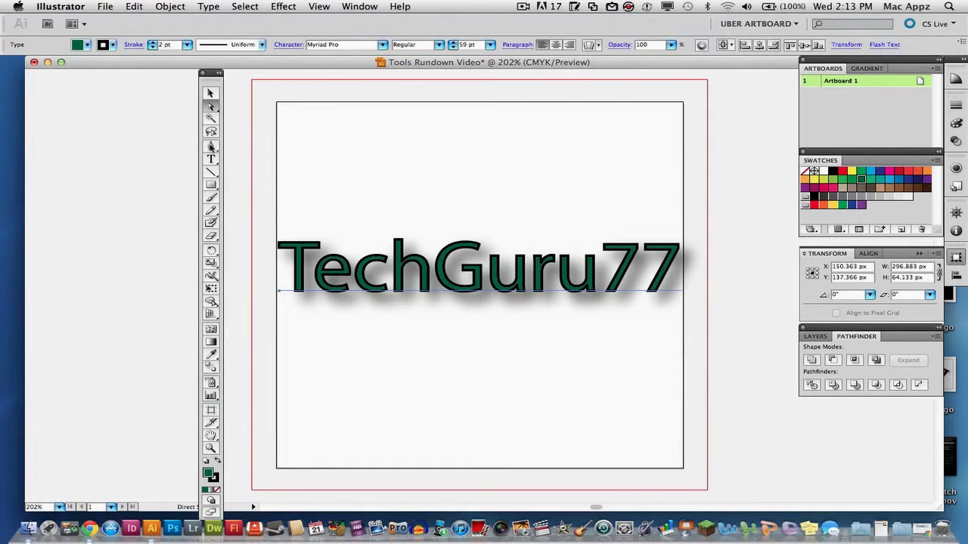
left_click(213, 159)
left_click(211, 146)
left_click(398, 167)
left_click(524, 167)
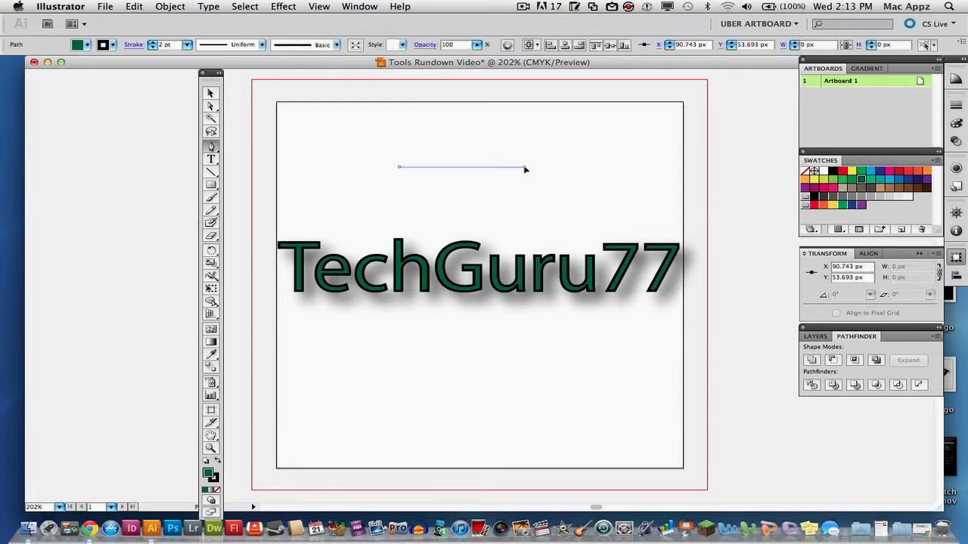
left_click(520, 195)
left_click_drag(476, 210, 432, 204)
left_click(398, 173)
left_click(211, 106)
left_click_drag(399, 172, 418, 138)
left_click(211, 94)
mouse_move(453, 169)
left_mouse_down()
mouse_move(513, 143)
mouse_move(480, 176)
mouse_move(446, 164)
left_mouse_up()
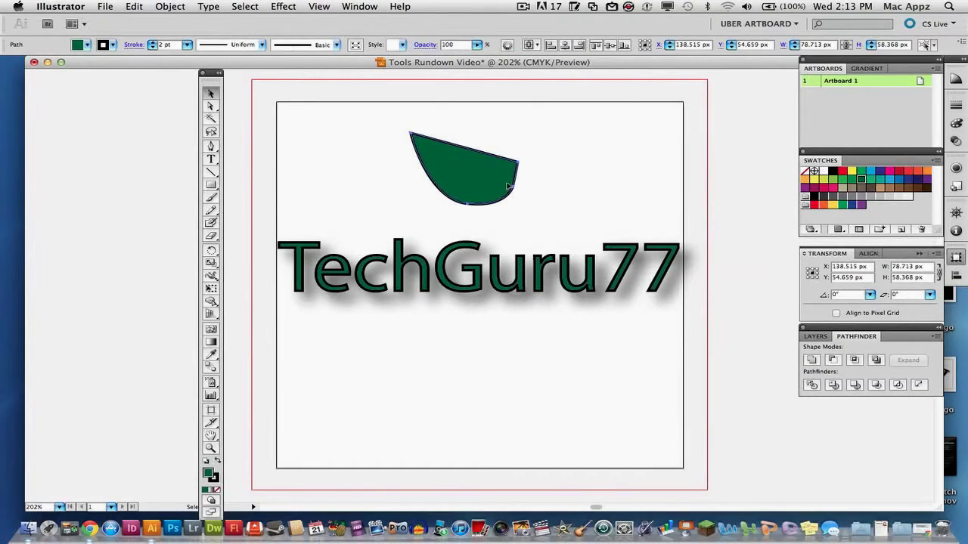
key("Delete")
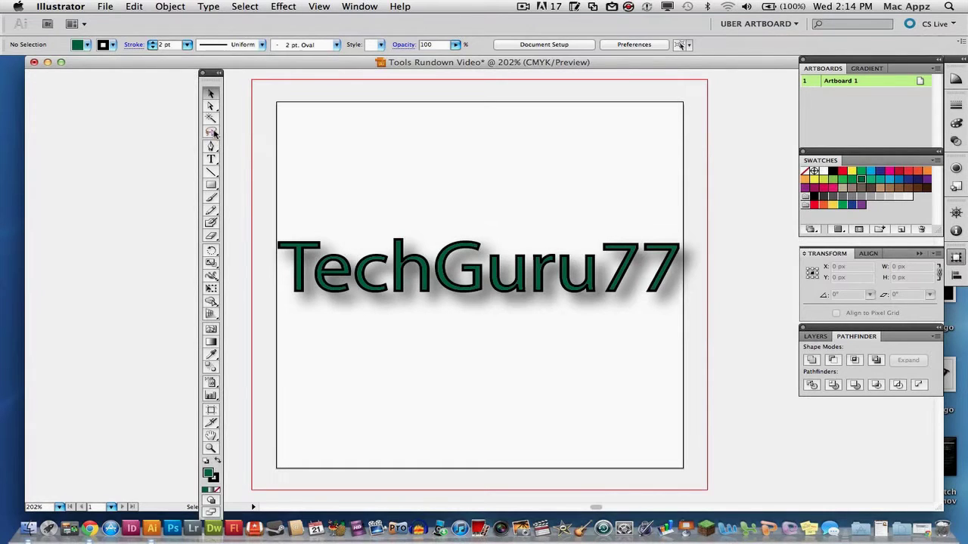
Show the Pen tool flyout with its anchor-point editing tools.
left_click(212, 147)
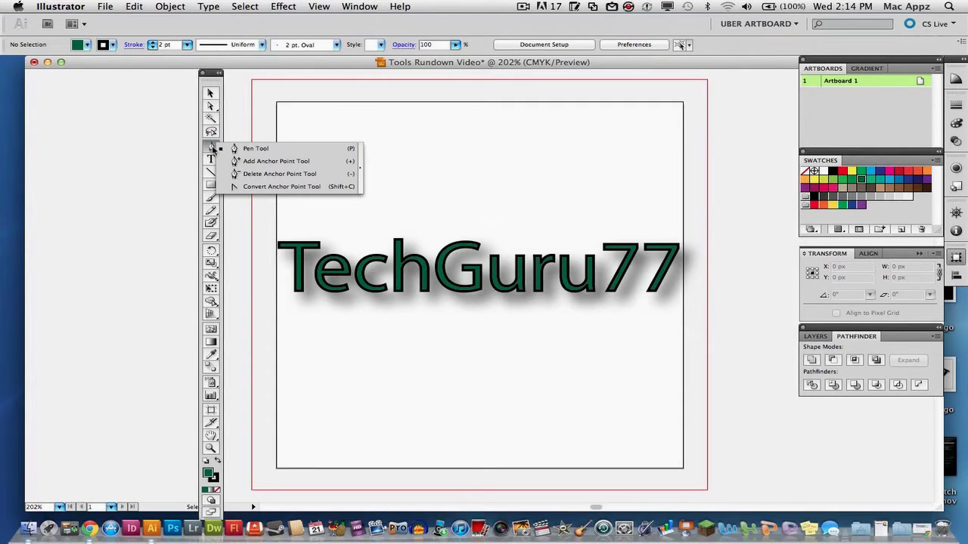
left_click(253, 148)
left_click(362, 165)
left_click(467, 136)
left_click_drag(529, 173, 406, 187)
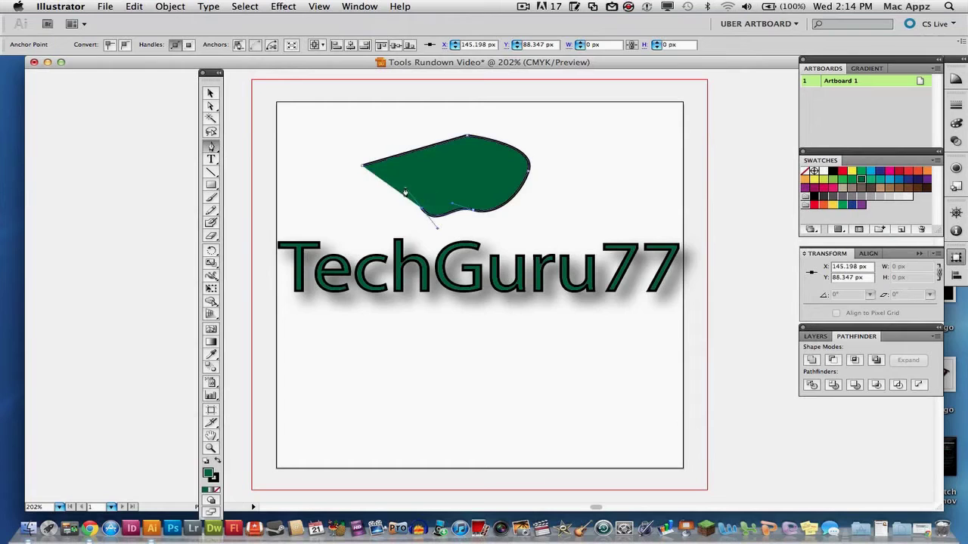
left_click(363, 166)
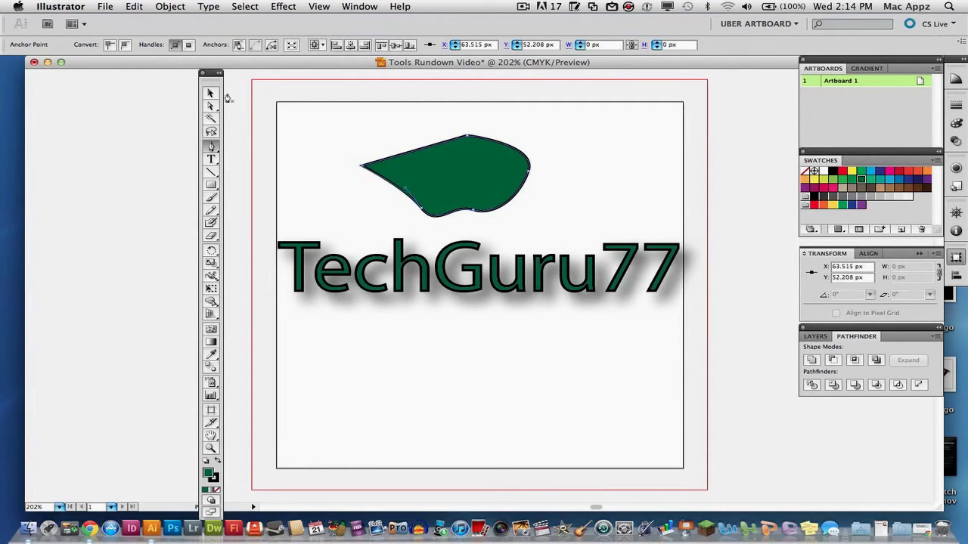
left_click(211, 93)
left_click(438, 181)
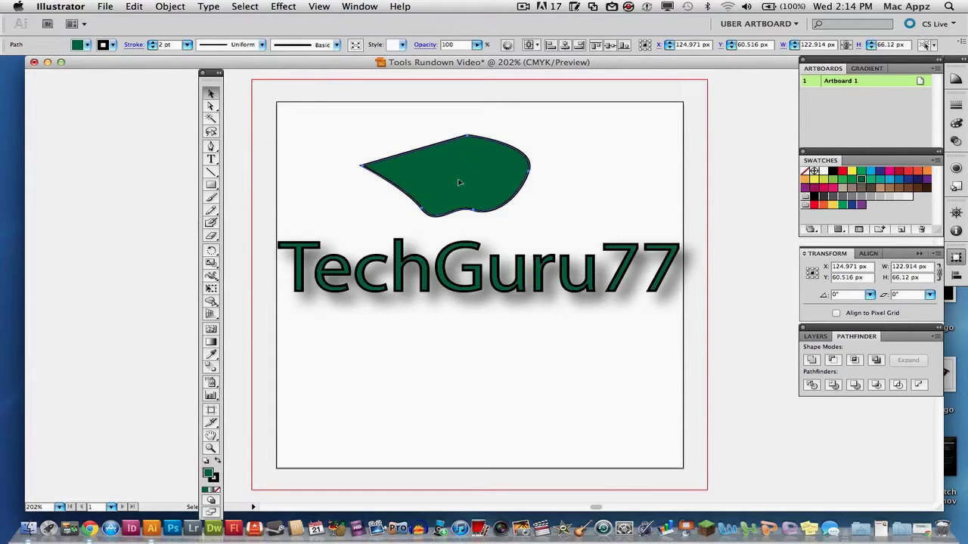
key("Delete")
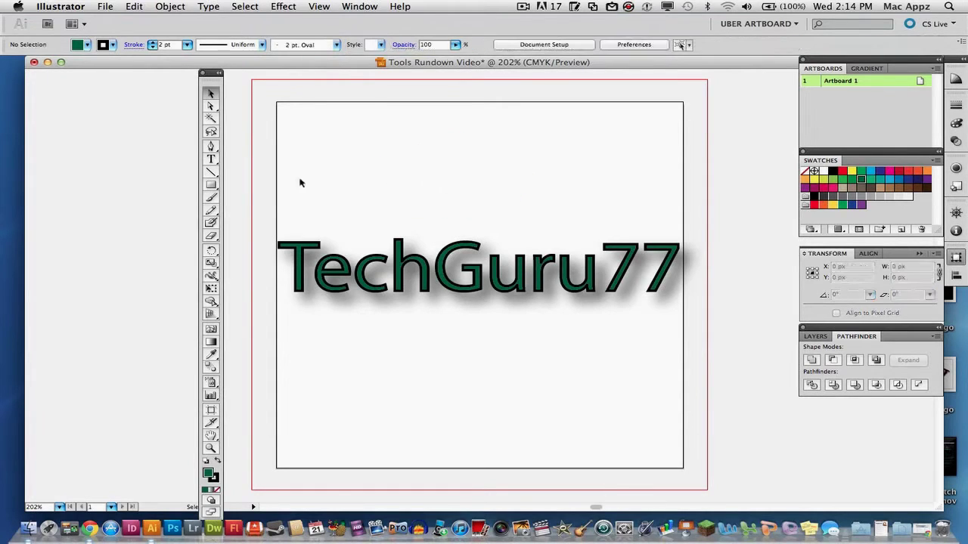
Type a black 'TechGuru' line in Myriad Pro 59 pt and center it above TechGuru77.
left_click(213, 159)
left_click(386, 155)
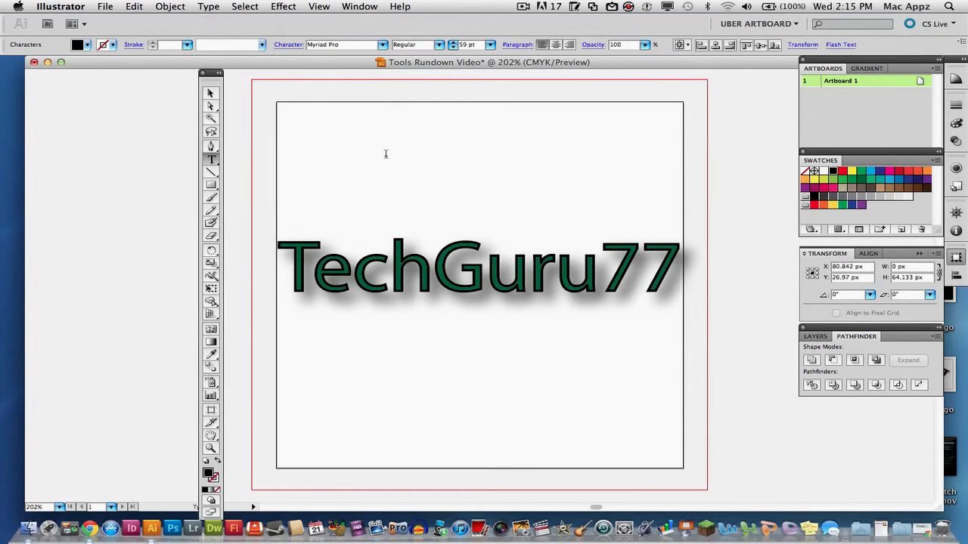
type("TechGuru")
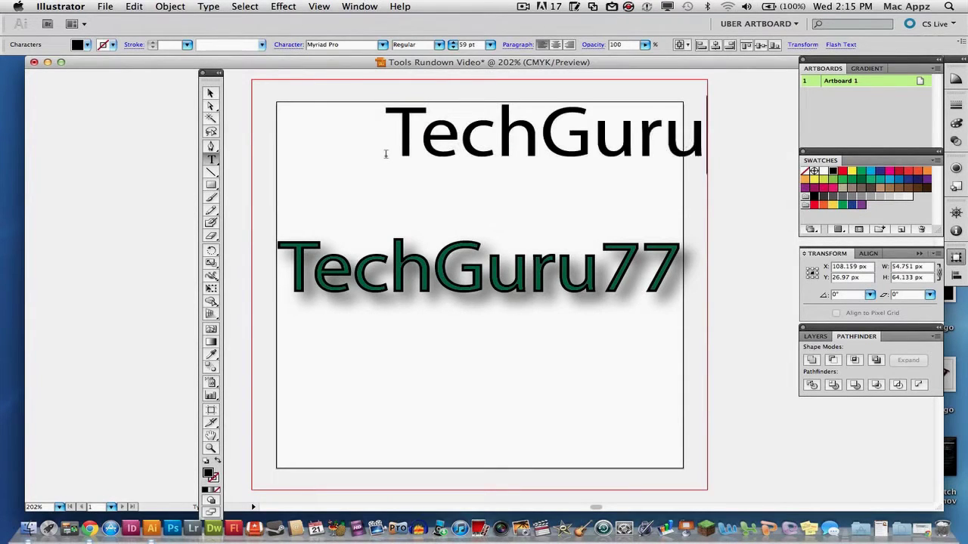
left_click(213, 93)
left_click_drag(430, 138, 353, 168)
left_click(210, 159)
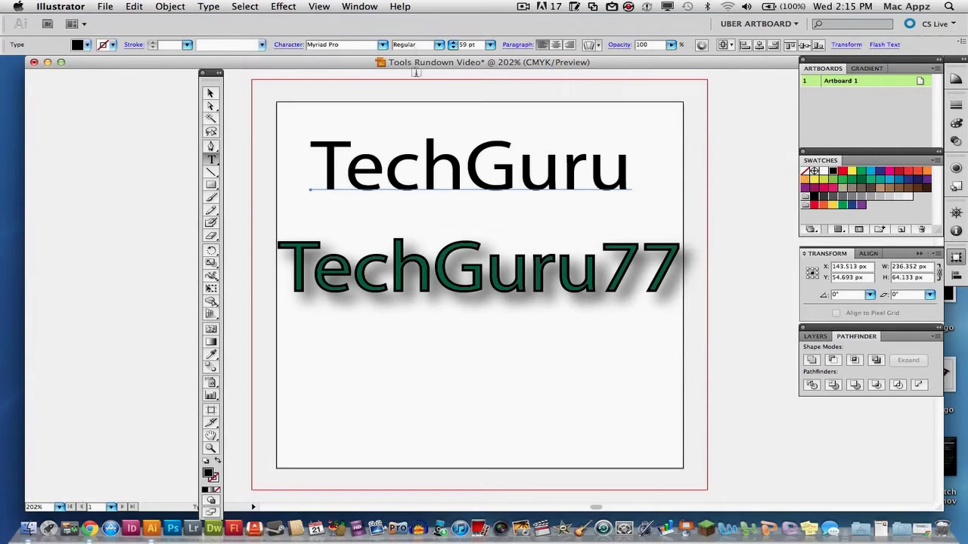
Create a 100 px line at 45° and move it lower on the artboard.
left_click(211, 174)
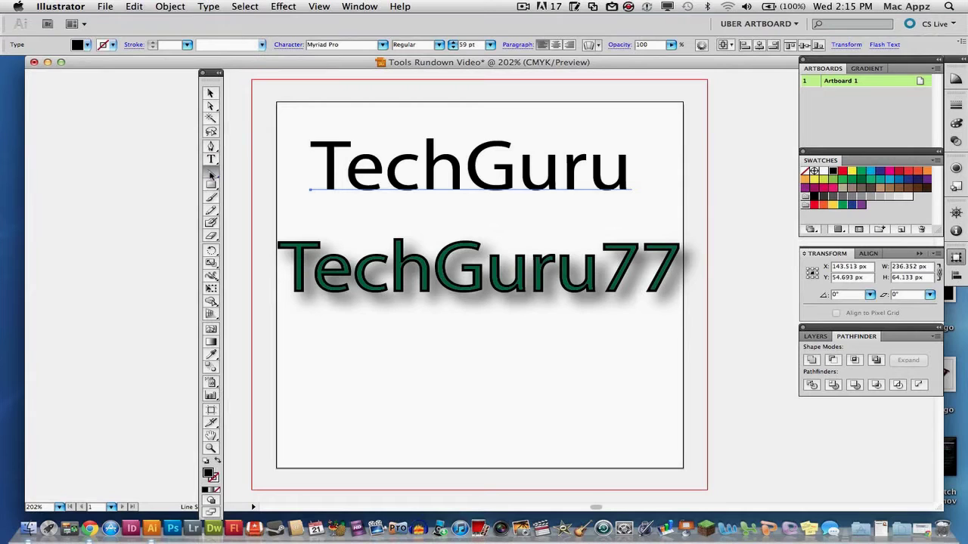
left_click_drag(212, 172, 248, 176)
left_click(362, 342)
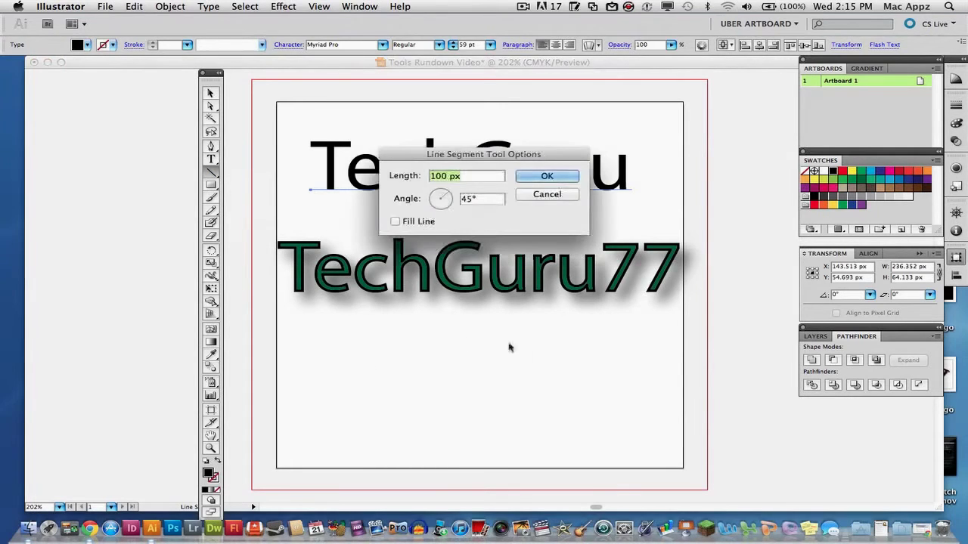
left_click(547, 174)
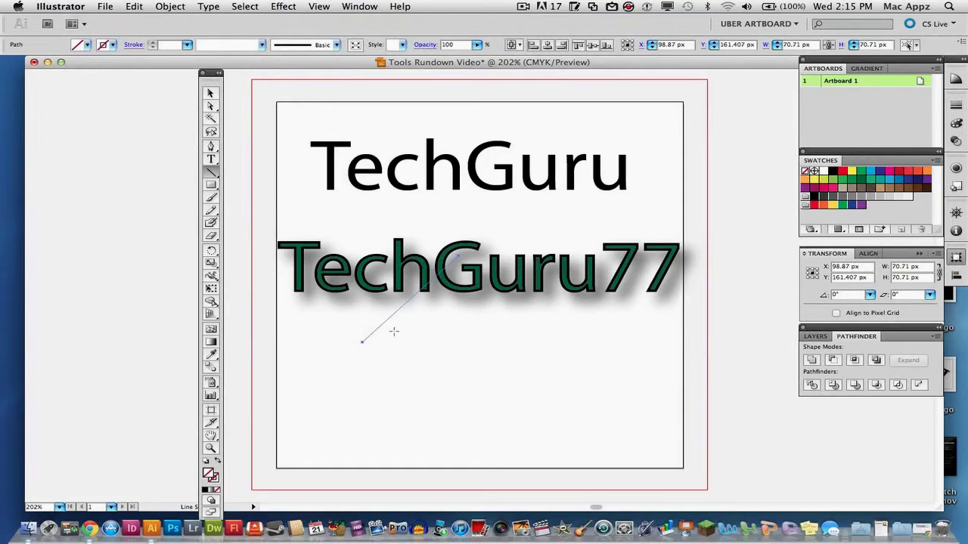
left_click(212, 95)
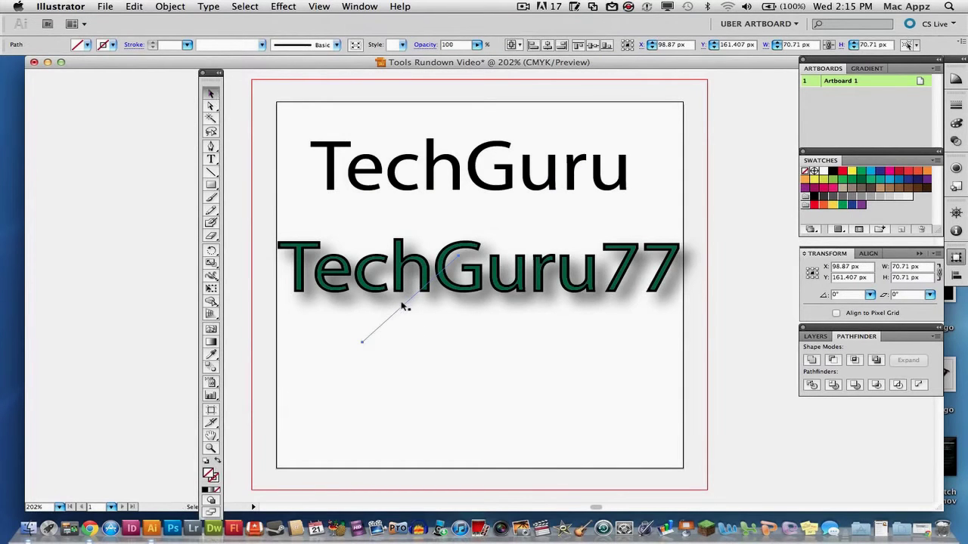
left_click_drag(401, 305, 406, 371)
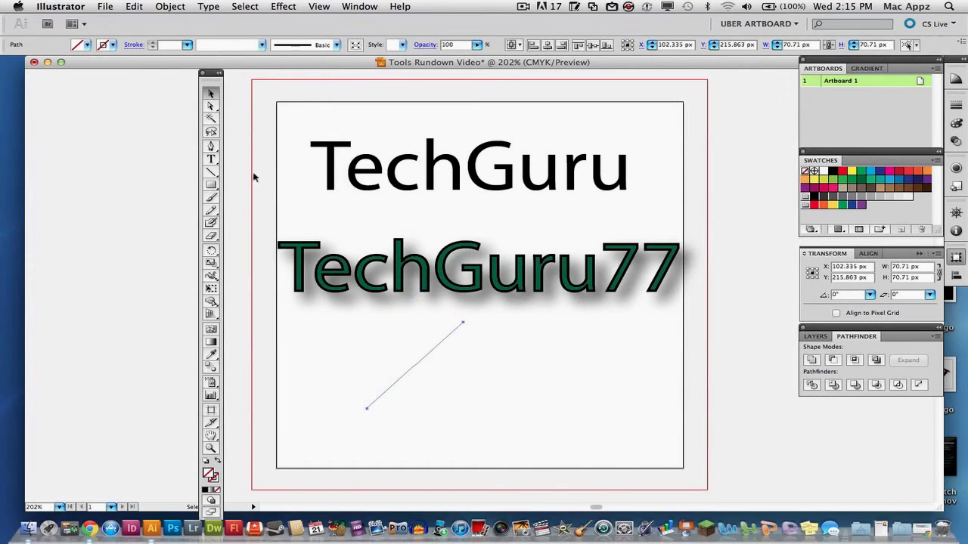
Draw a 4 pt horizontal line below TechGuru77 and delete the diagonal line.
left_click(212, 172)
left_click_drag(463, 378, 598, 379)
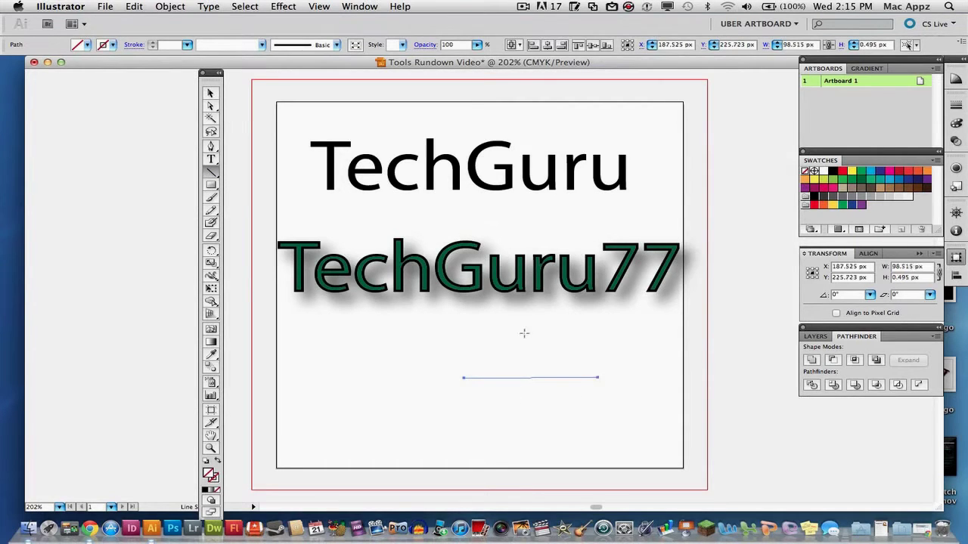
left_click(186, 45)
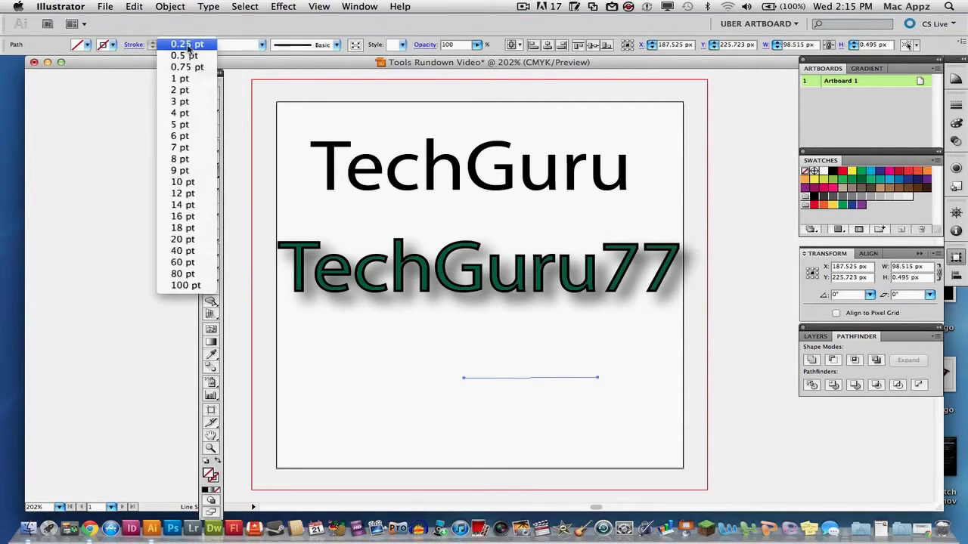
left_click(185, 115)
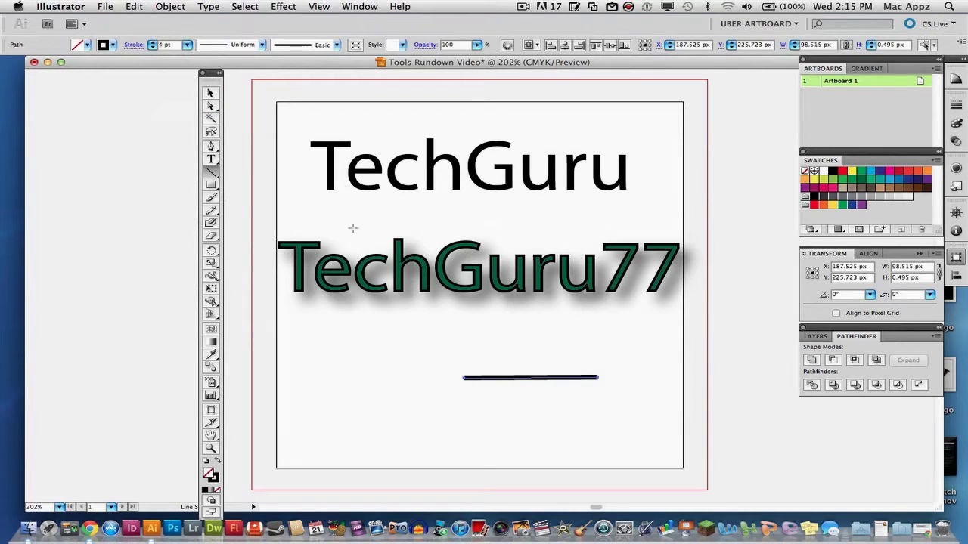
left_click(211, 93)
left_click_drag(519, 376, 427, 330)
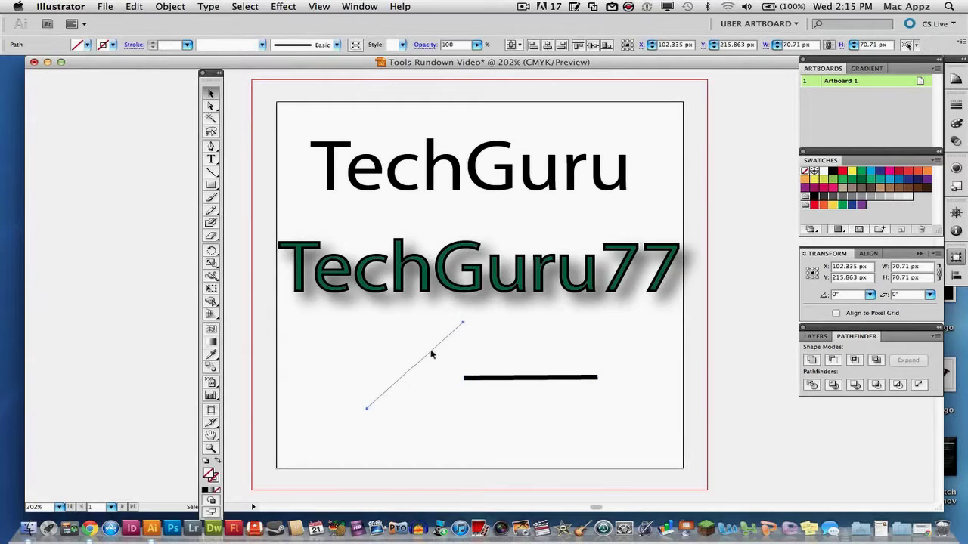
key("Delete")
Stretch the 4 pt line's endpoints so it runs from under the T across TechGuru77.
left_click_drag(464, 378, 294, 305)
left_click(211, 106)
left_click_drag(427, 305, 660, 308)
left_click(502, 310)
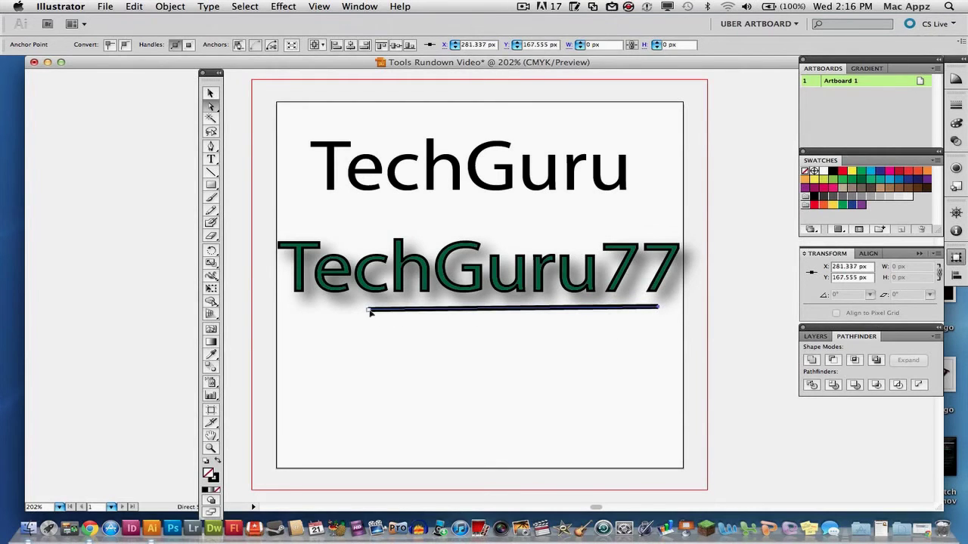
left_click_drag(367, 309, 295, 308)
left_click(393, 353)
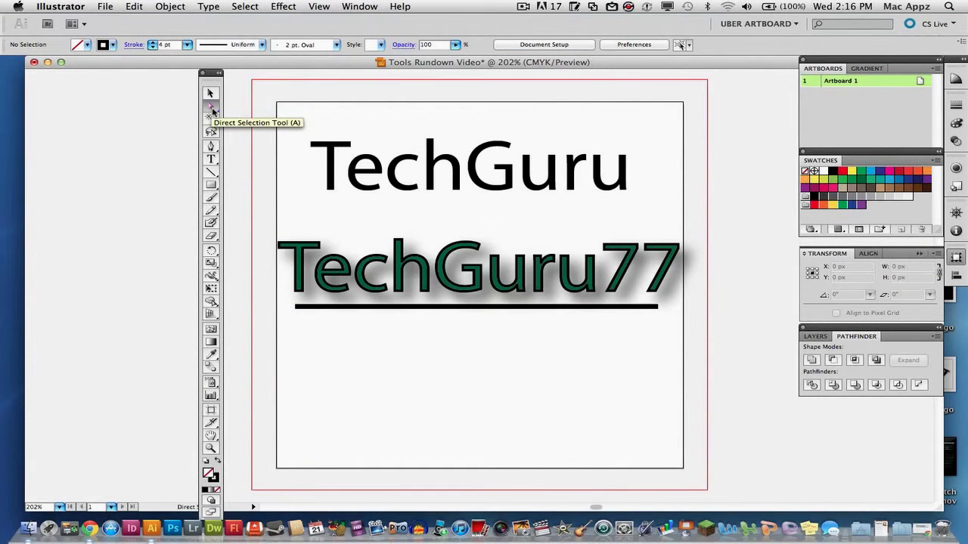
Draw an ellipse below the underline and fill it with the crimson swatch.
left_click(212, 185)
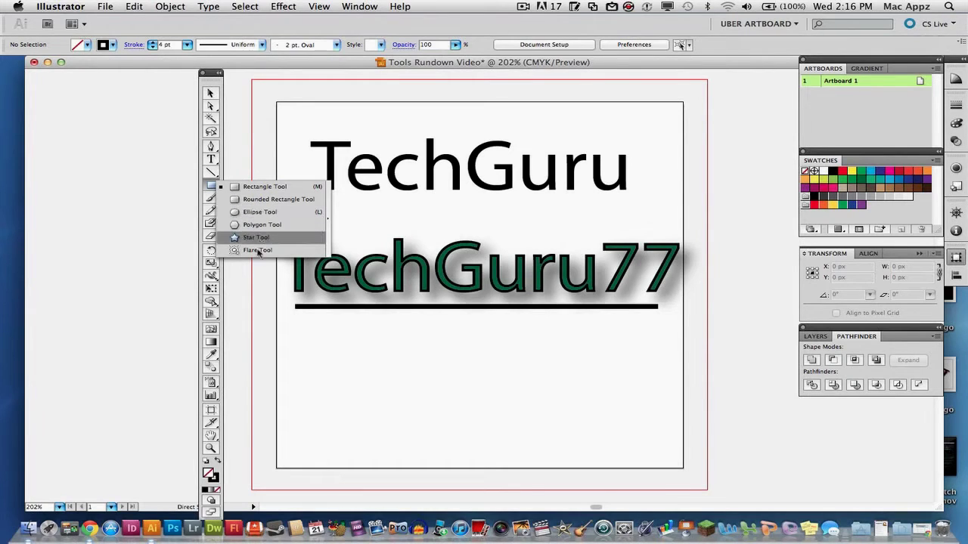
left_click(261, 212)
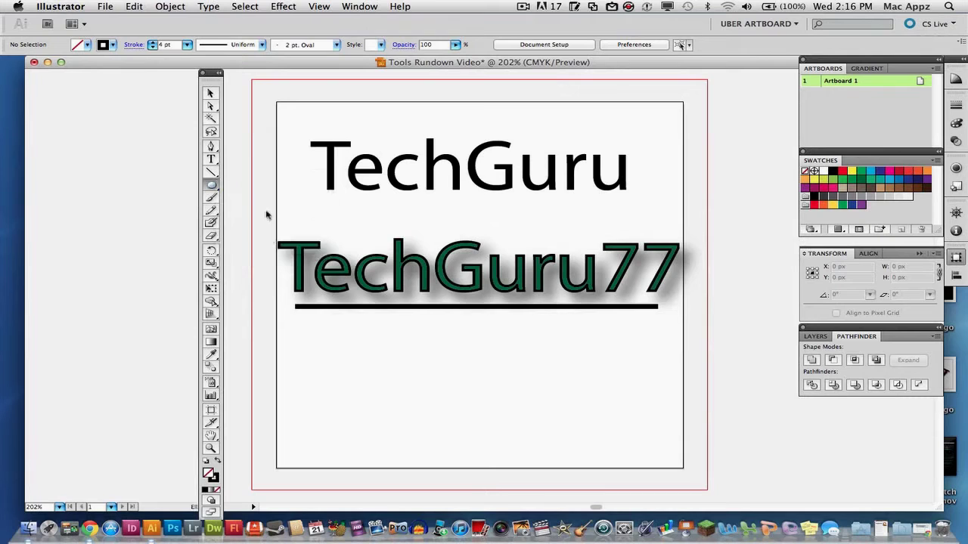
mouse_move(363, 344)
left_mouse_down()
mouse_move(495, 373)
mouse_move(522, 390)
mouse_move(535, 436)
left_mouse_up()
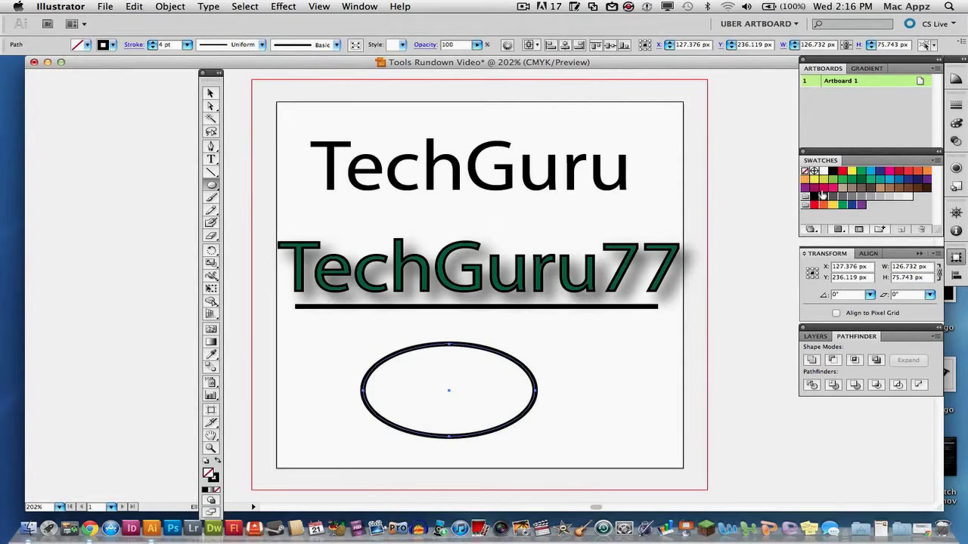
left_click(823, 189)
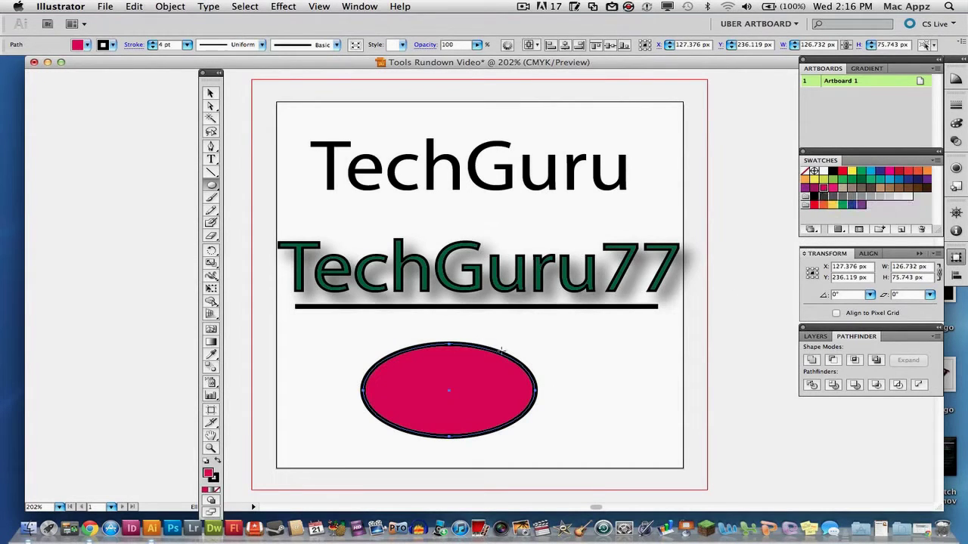
left_click(213, 199)
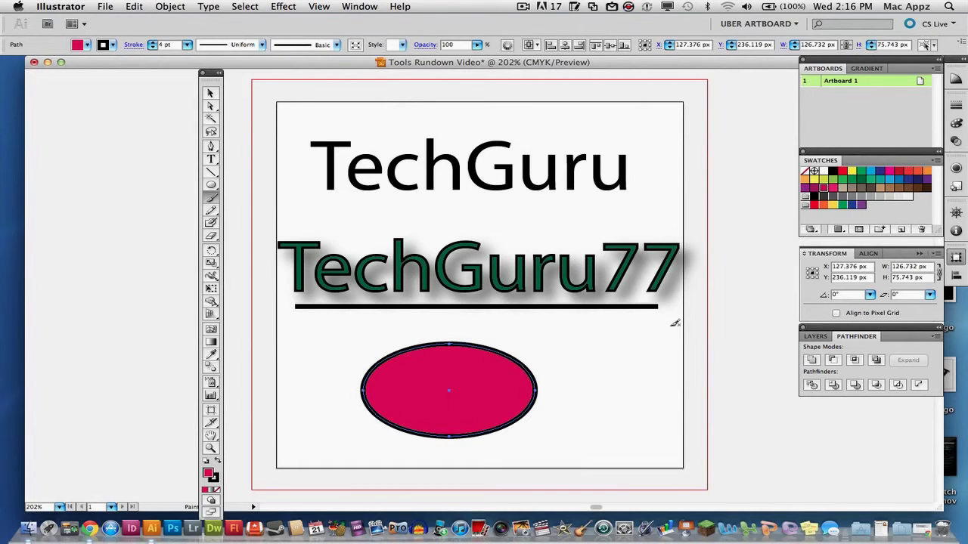
Paint a J-shaped squiggle with two crossing strokes right of the ellipse.
mouse_move(605, 354)
left_mouse_down()
mouse_move(606, 391)
mouse_move(589, 418)
mouse_move(567, 389)
left_mouse_up()
mouse_move(584, 354)
left_mouse_down()
mouse_move(610, 367)
mouse_move(635, 344)
left_mouse_up()
mouse_move(587, 397)
left_mouse_down()
mouse_move(618, 392)
mouse_move(631, 405)
left_mouse_up()
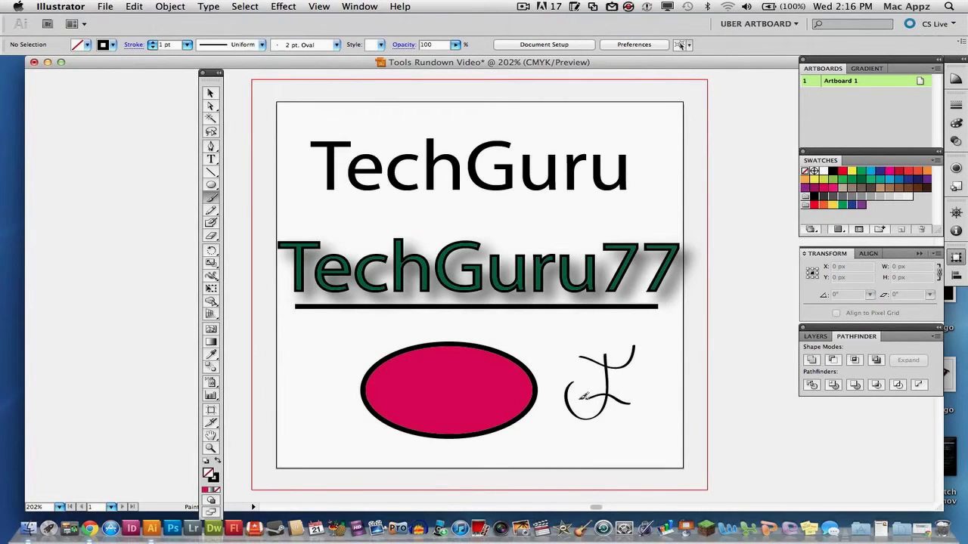
Pencil a small arched squiggle left of the ellipse and blob-paint a stroke on the ellipse.
left_click(213, 212)
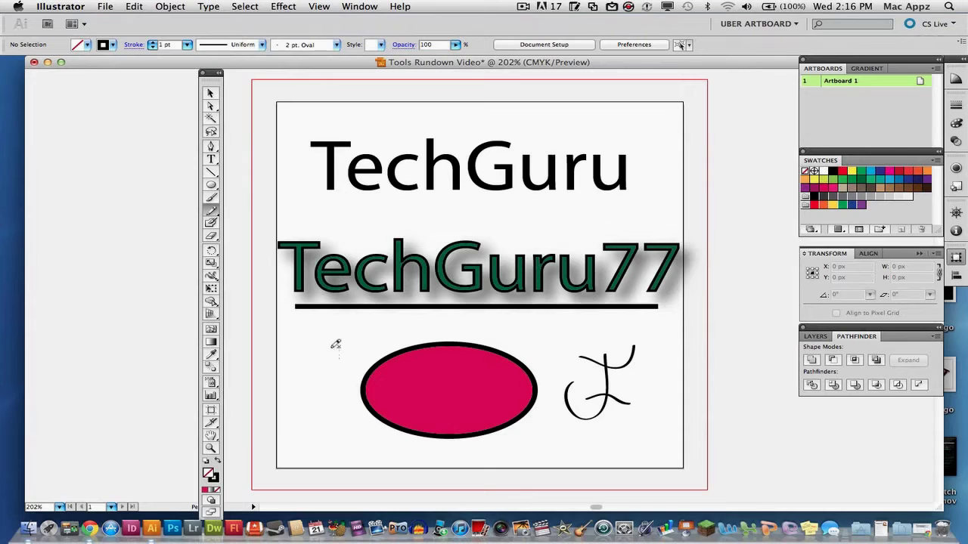
left_click_drag(308, 365, 340, 360)
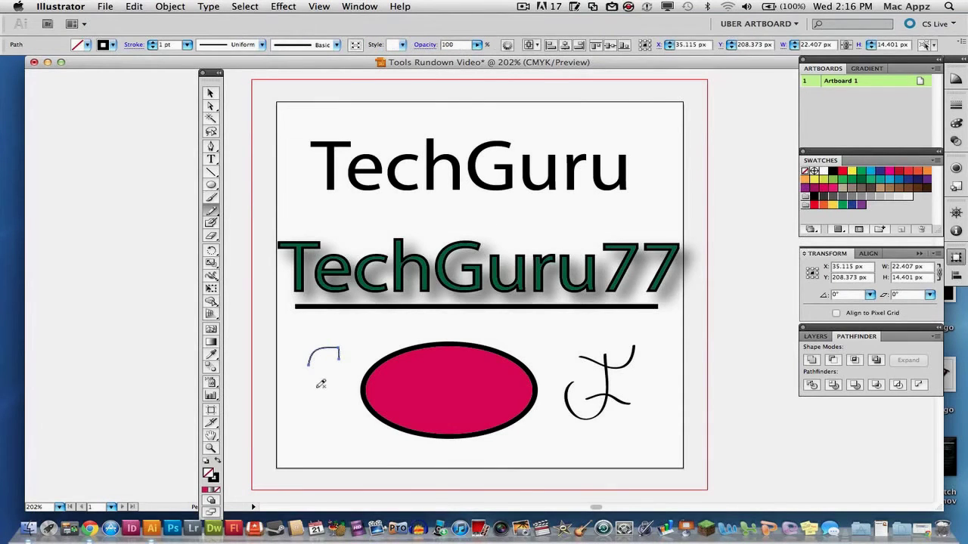
left_click_drag(309, 368, 340, 376)
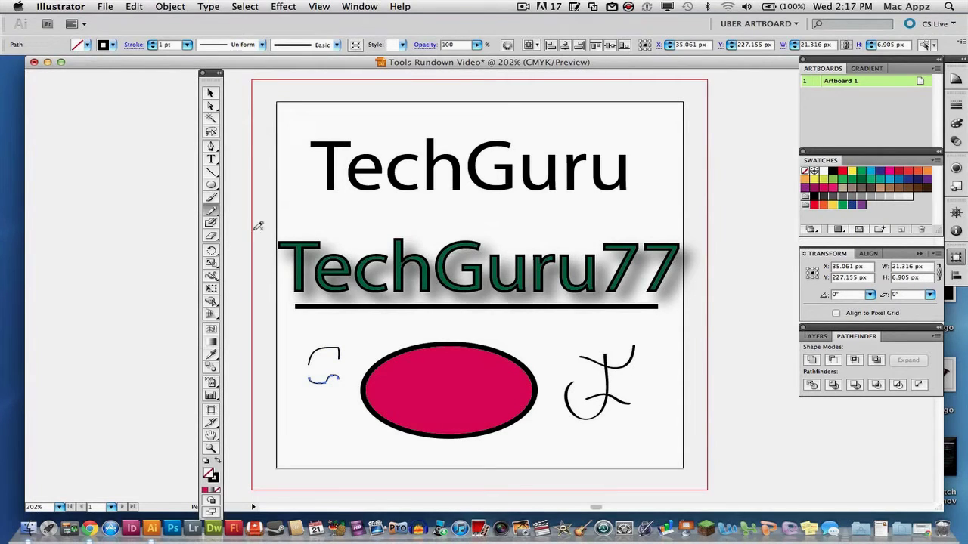
left_click(211, 224)
mouse_move(452, 359)
left_mouse_down()
mouse_move(496, 363)
mouse_move(464, 392)
mouse_move(497, 412)
left_mouse_up()
Blob-paint iC on the ellipse and a stroke over TechGuru77, then undo them.
left_click_drag(442, 376, 450, 417)
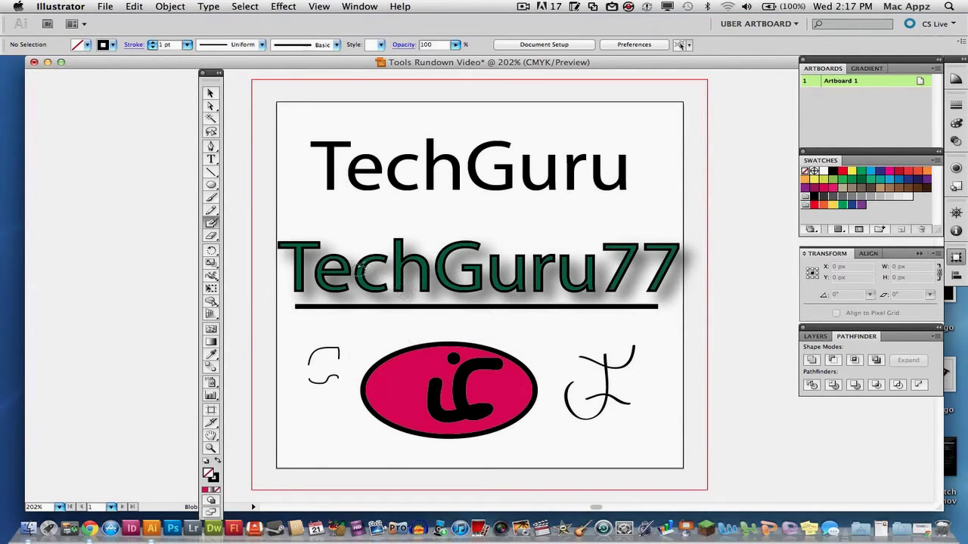
left_click_drag(349, 269, 396, 269)
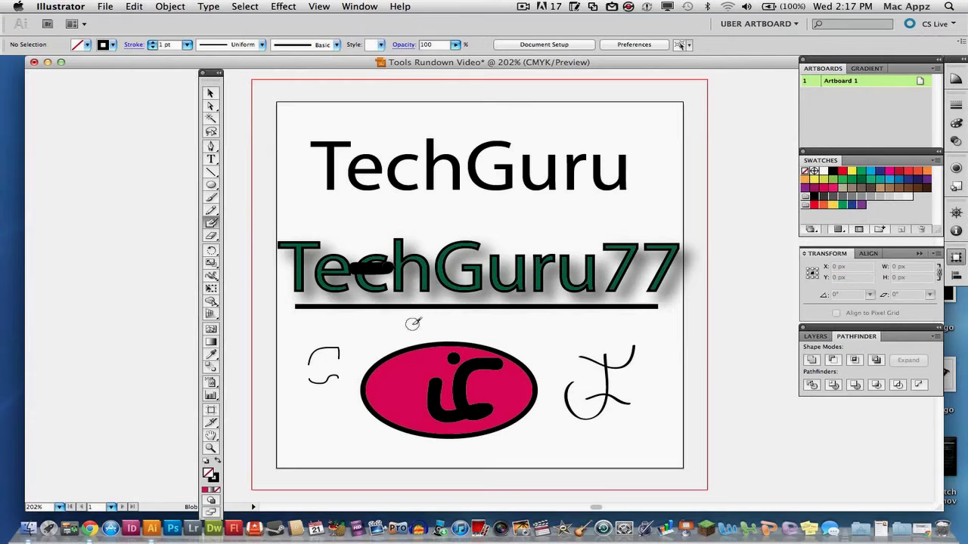
key("super+z")
key("super+z")
key("super+z")
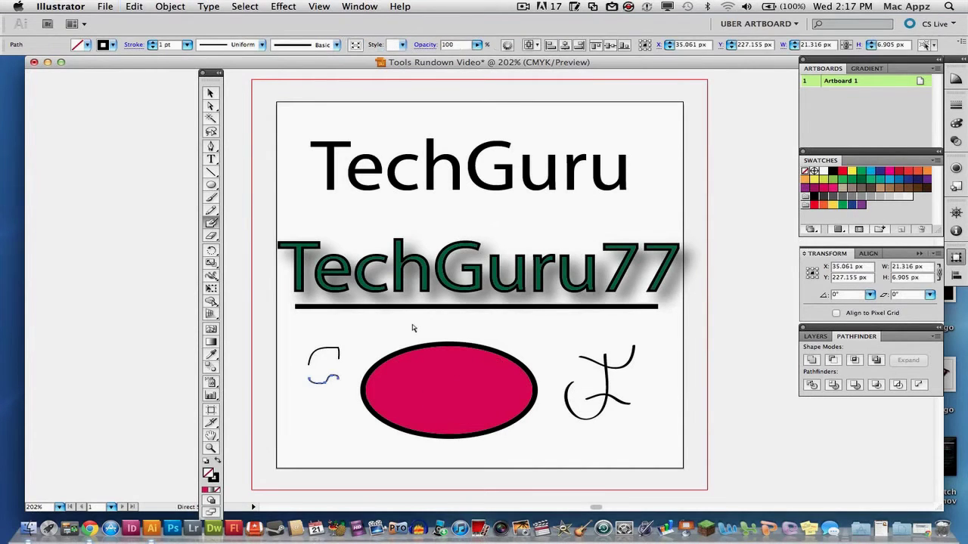
Set an 8 pt stroke weight and erase across the ellipse and right-hand strokes.
left_click(213, 236)
left_click(186, 45)
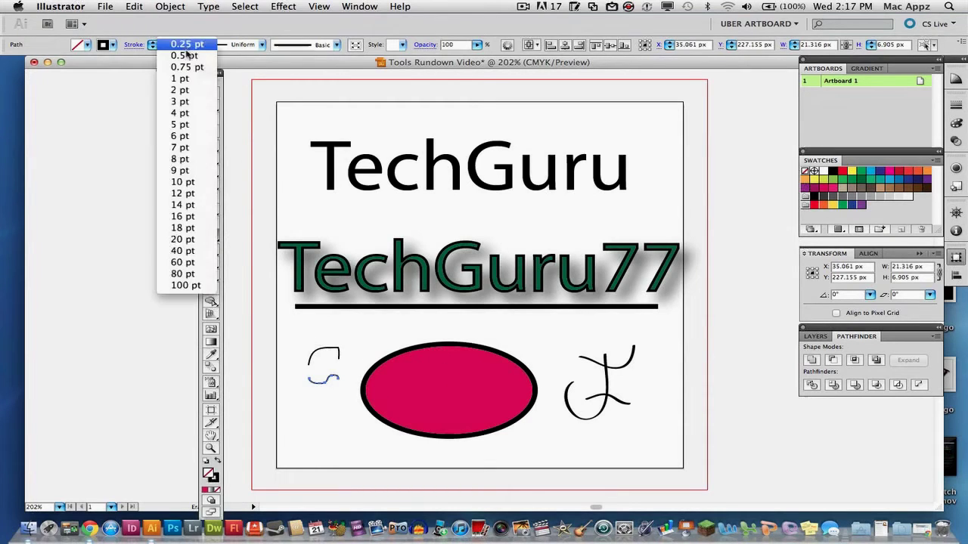
left_click(184, 159)
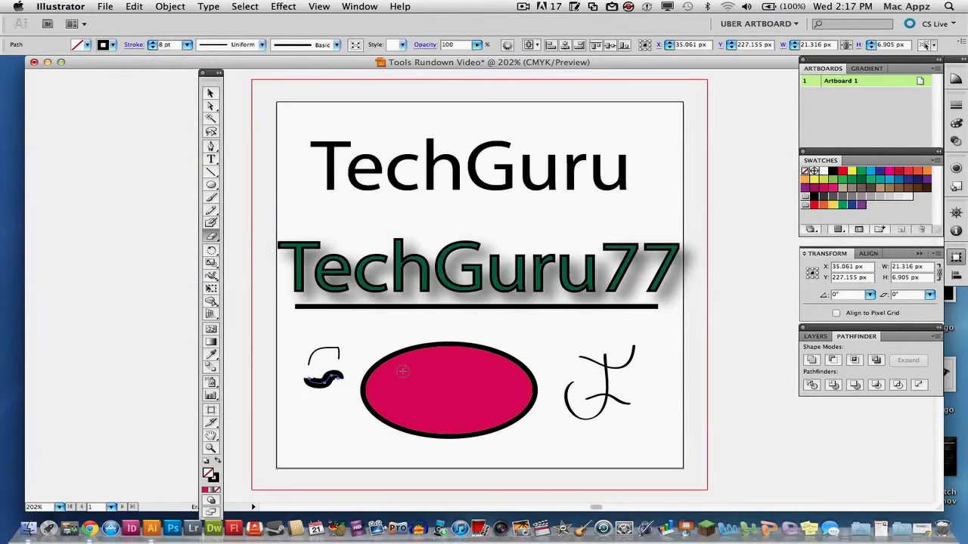
left_click_drag(403, 369, 445, 372)
left_click_drag(611, 367, 588, 425)
Rotate the thick squiggle up beside the TechGuru heading.
left_click(212, 252)
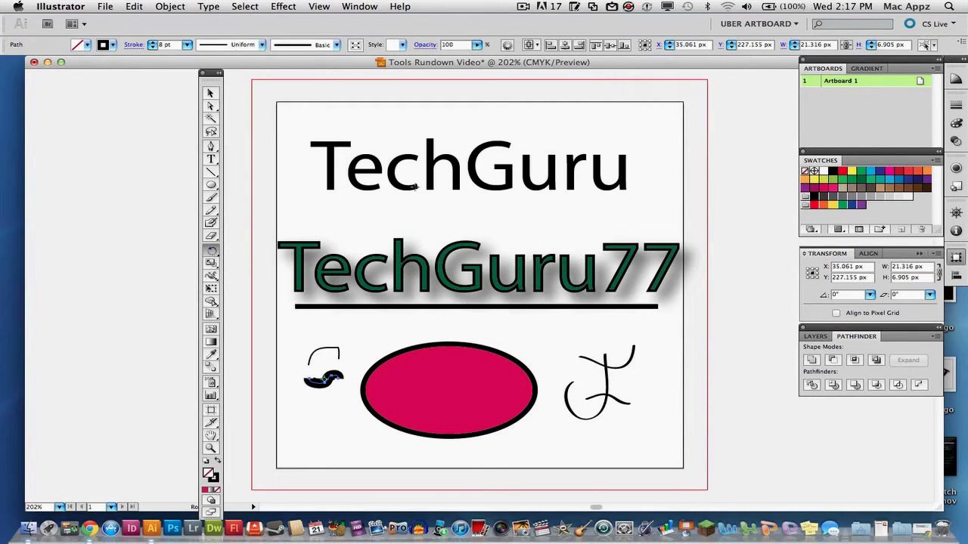
left_click(415, 186)
mouse_move(432, 194)
left_mouse_down()
mouse_move(415, 198)
mouse_move(392, 175)
left_mouse_up()
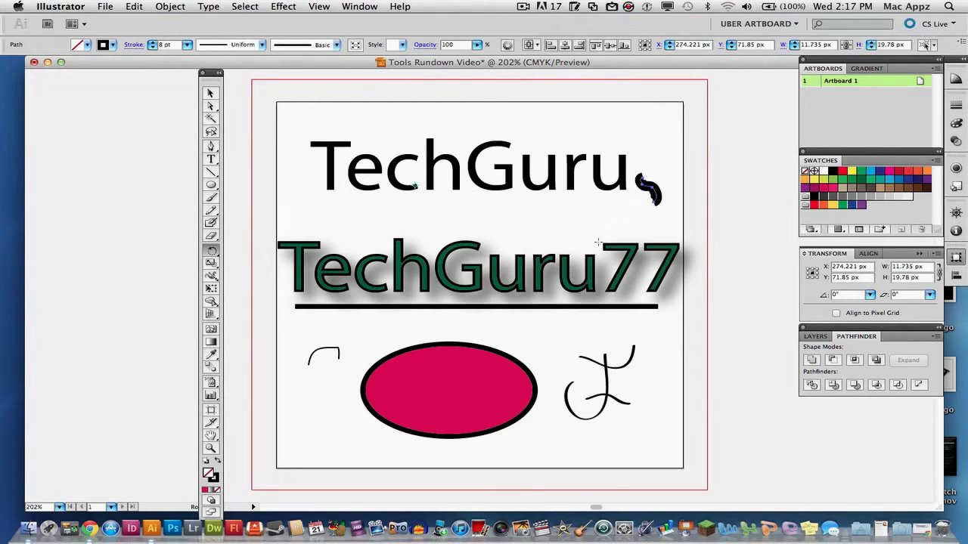
left_click_drag(596, 257, 548, 252)
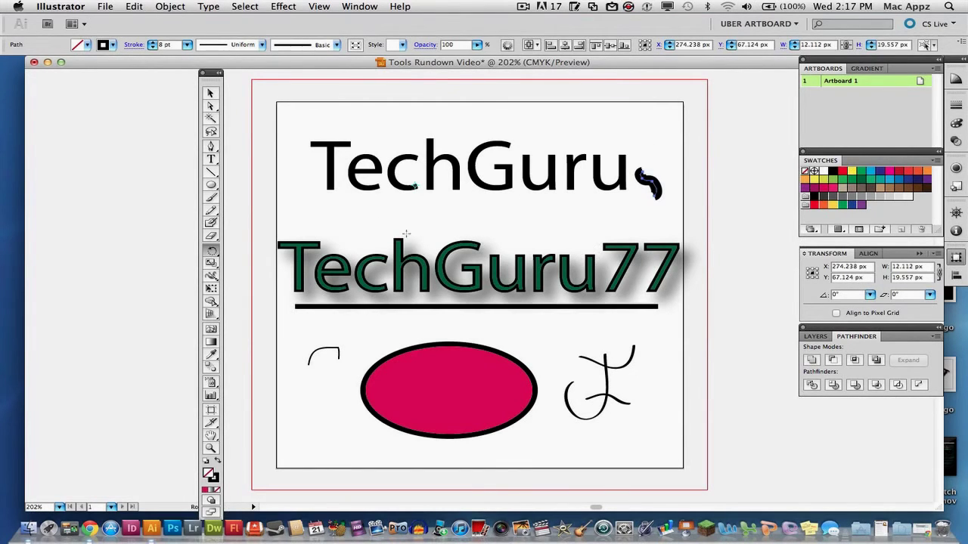
left_click_drag(213, 254, 259, 266)
Tilt the TechGuru heading downward to the right and move it up and left.
left_click(211, 93)
left_click(308, 154)
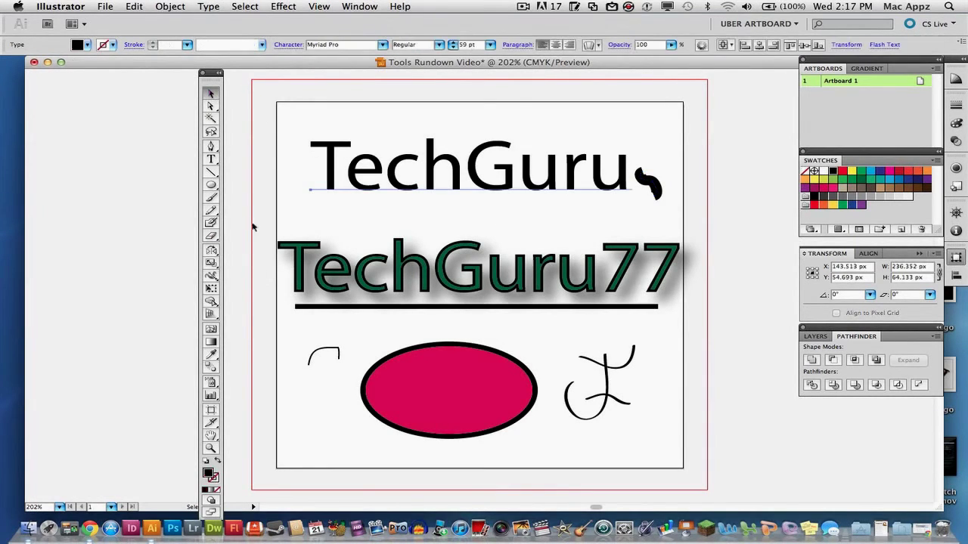
left_click_drag(215, 250, 236, 249)
left_click_drag(350, 171, 371, 179)
key("v")
left_click_drag(309, 187, 291, 142)
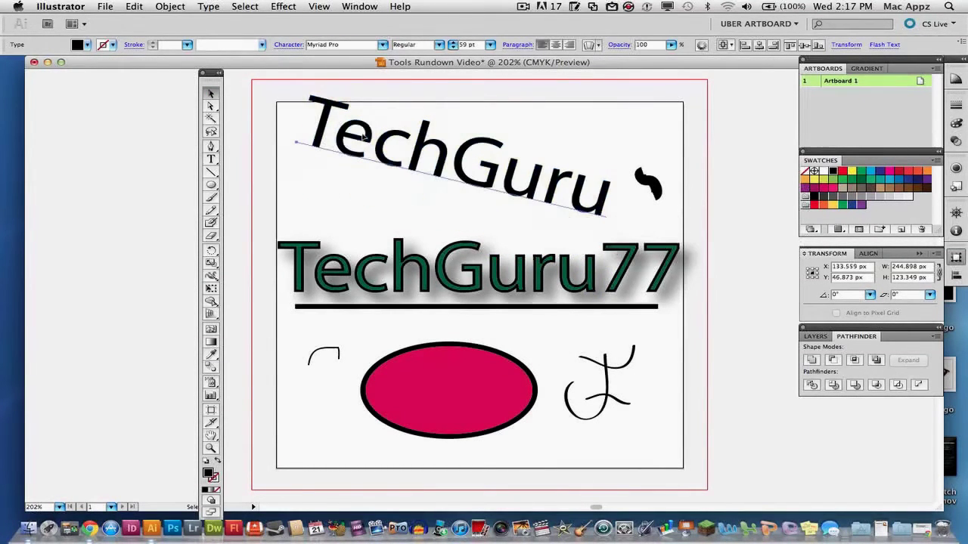
Scale the tilted TechGuru heading from its left end to about 92.53 pt, past the artboard edge.
left_click(211, 263)
left_click(295, 142)
mouse_move(333, 172)
left_mouse_down()
mouse_move(378, 193)
mouse_move(344, 176)
mouse_move(378, 250)
mouse_move(393, 159)
mouse_move(340, 155)
left_mouse_up()
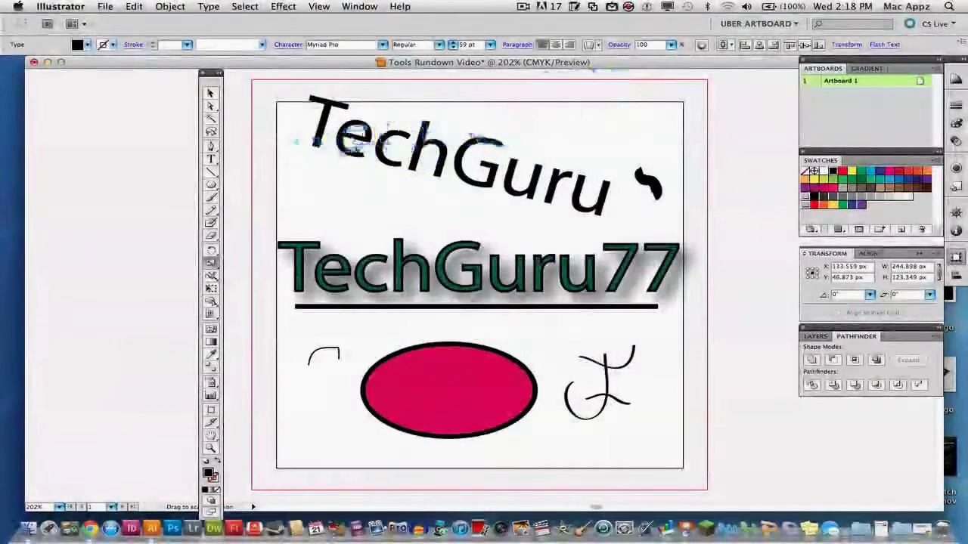
left_click_drag(363, 163, 749, 272)
left_click_drag(748, 272, 771, 227)
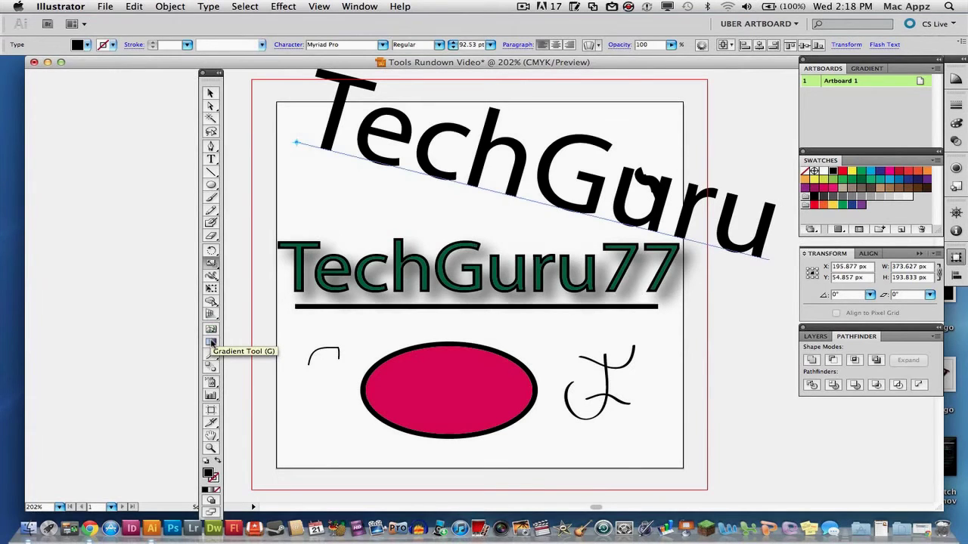
left_click(211, 341)
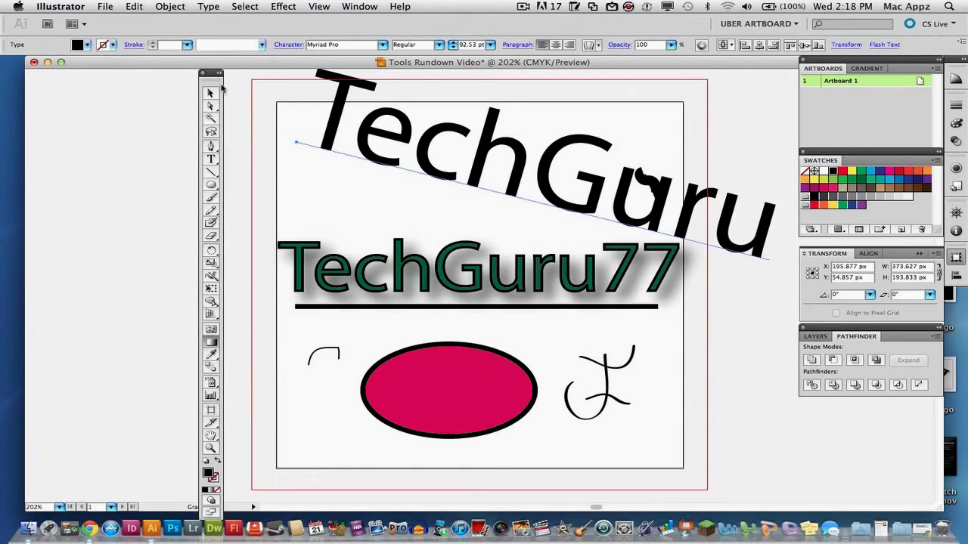
left_click(211, 92)
left_click(427, 374)
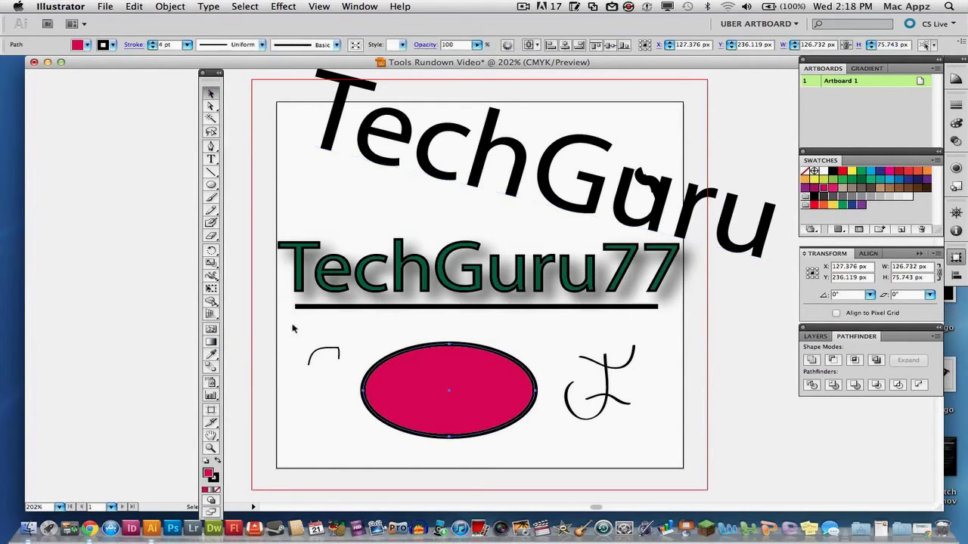
left_click(212, 342)
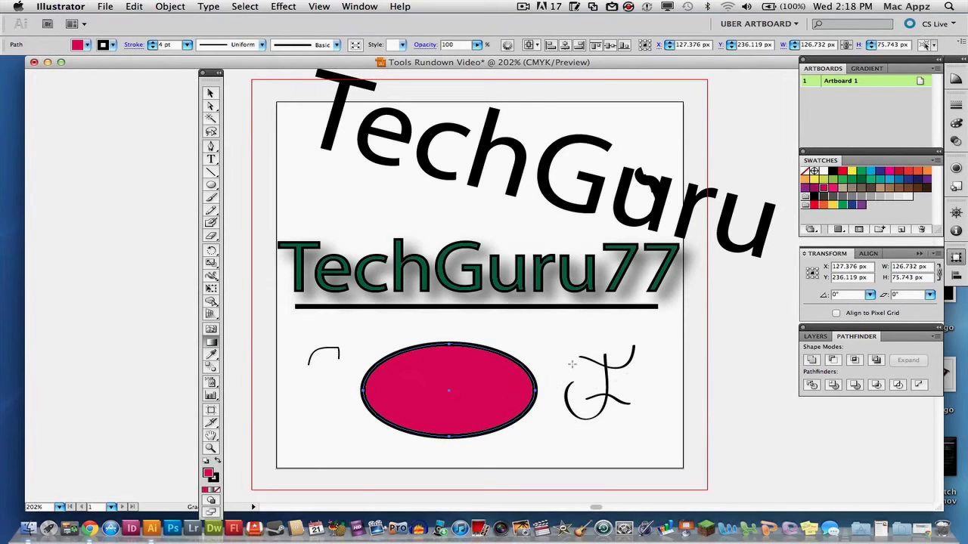
left_click(214, 355)
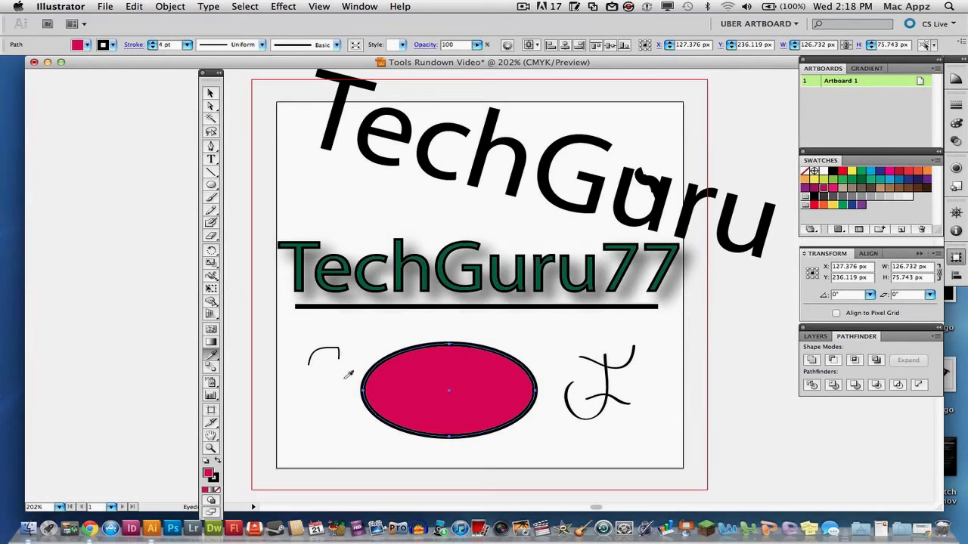
Eyedropper the pink ellipse's crimson fill and thick black outline onto the rotated TechGuru title, then deselect.
left_click(212, 160)
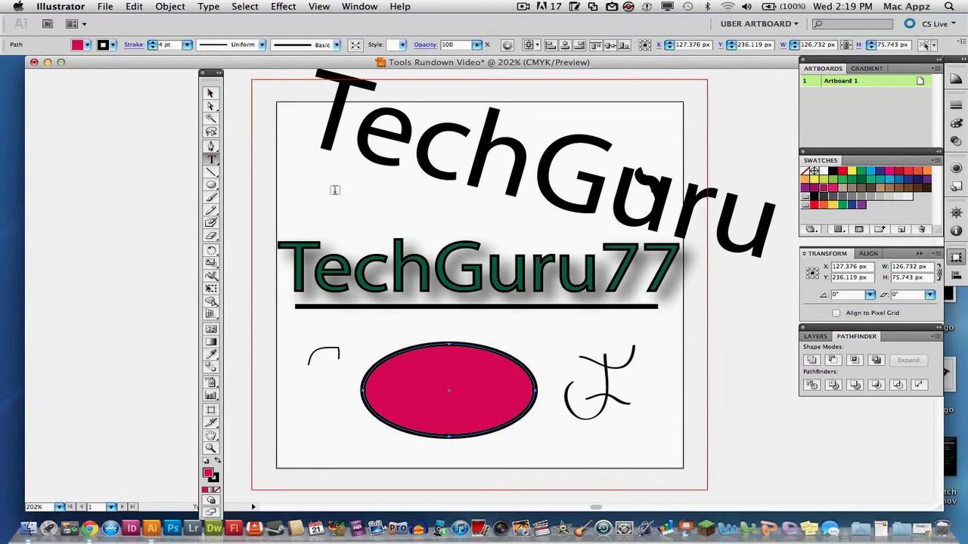
double_click(401, 141)
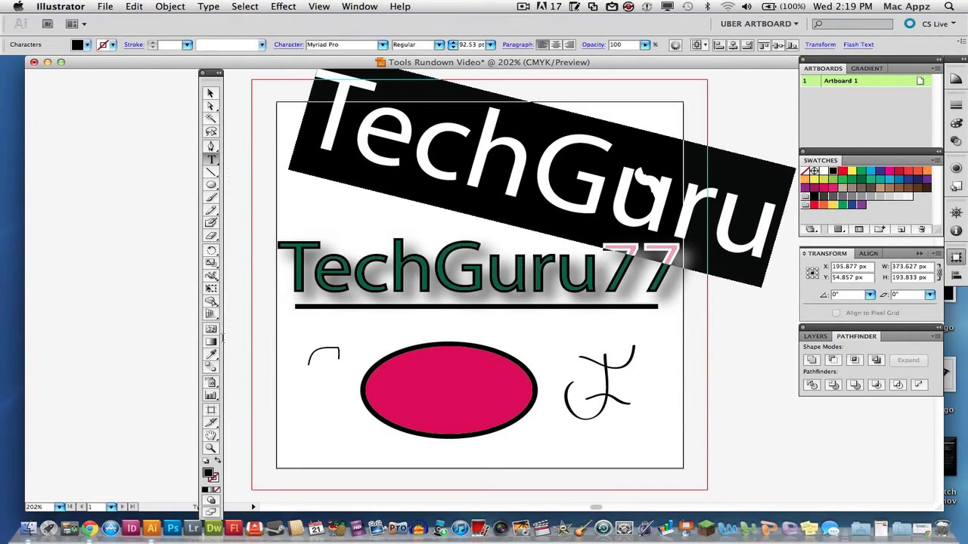
left_click(212, 354)
left_click(414, 370)
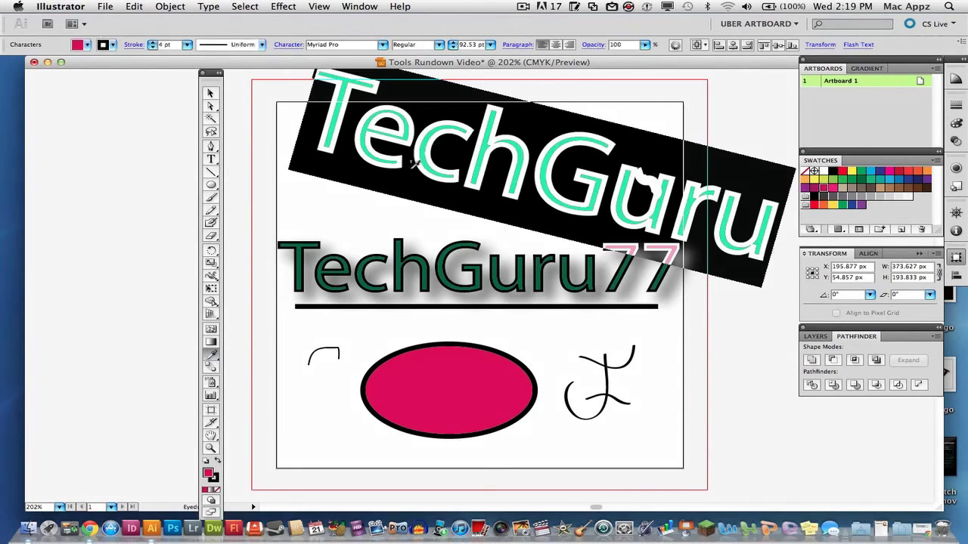
left_click(209, 95)
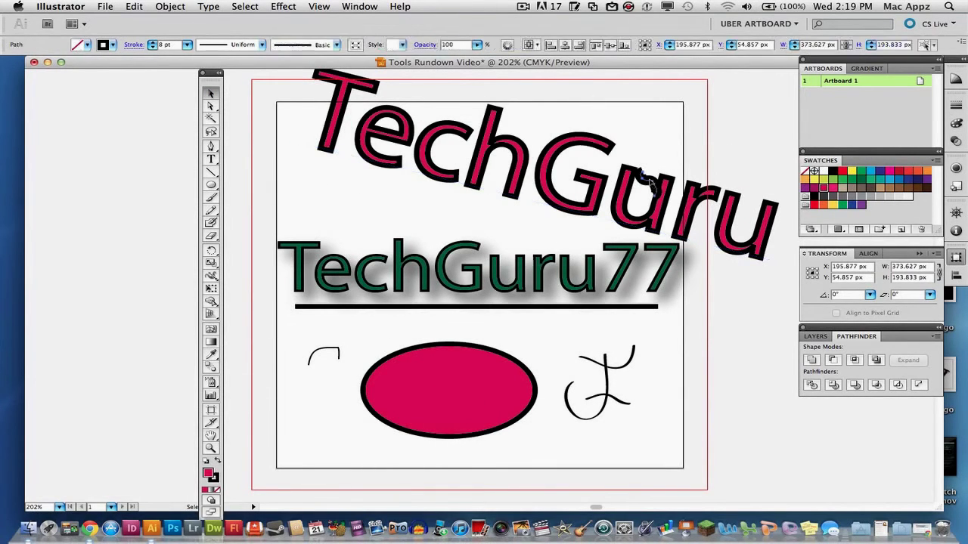
left_click(651, 183)
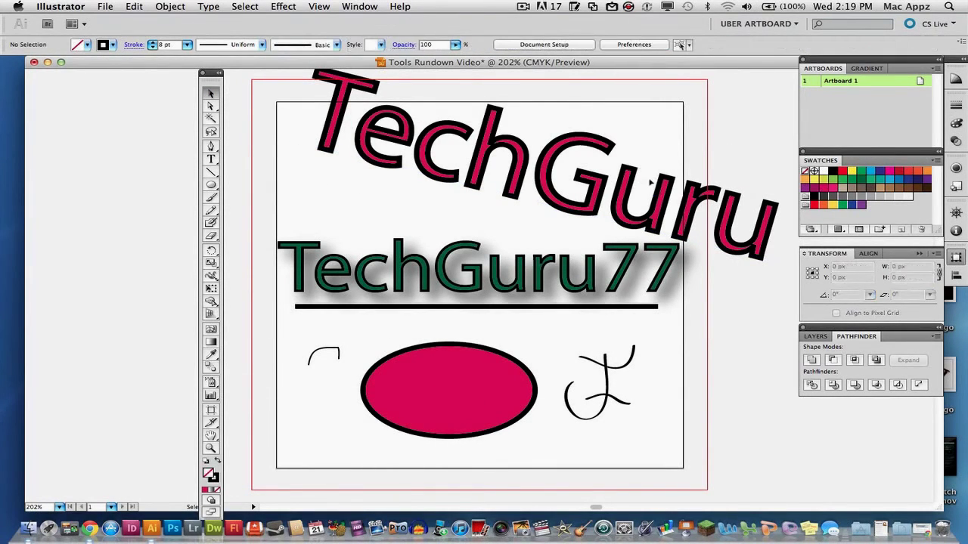
Switch to the Artboard Tool to edit the 300 × 300 px Artboard 1.
left_click(214, 398)
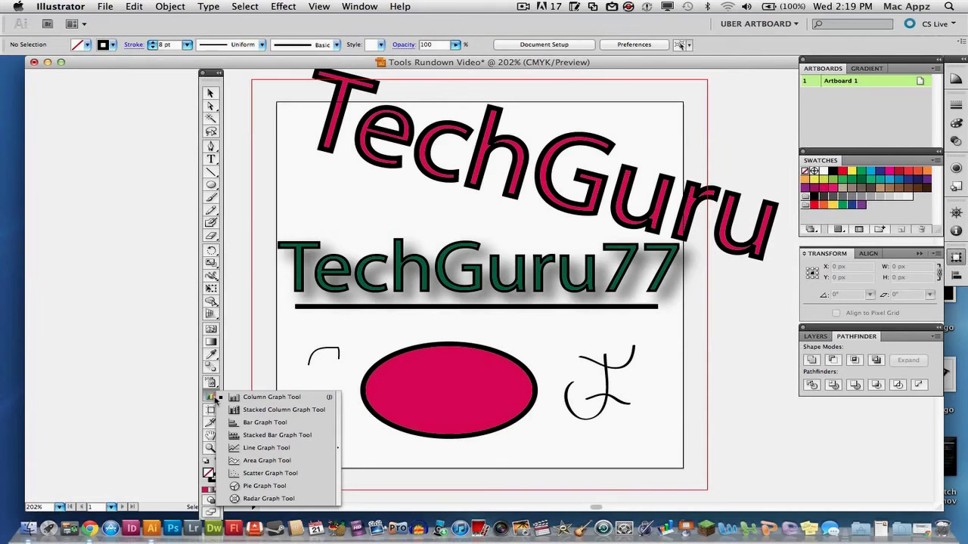
left_click(214, 399)
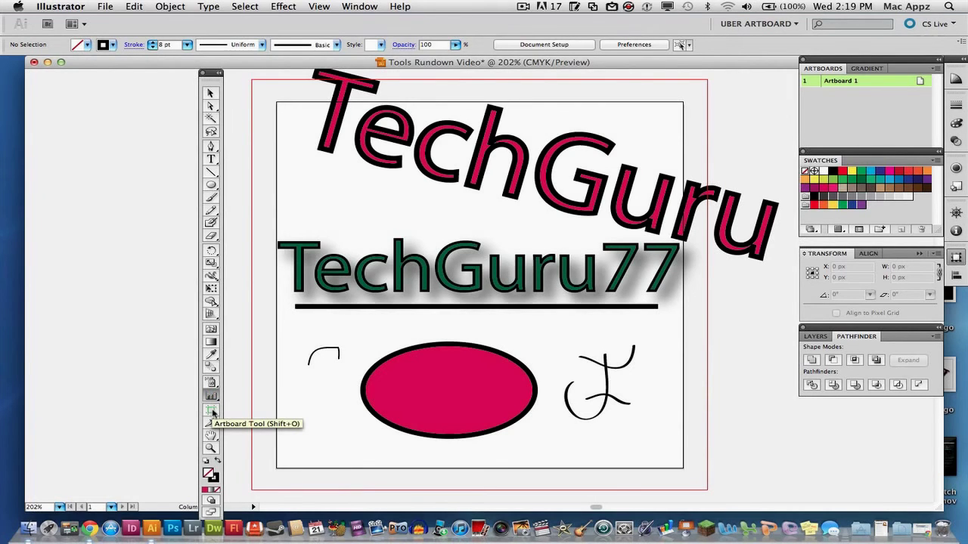
left_click(211, 412)
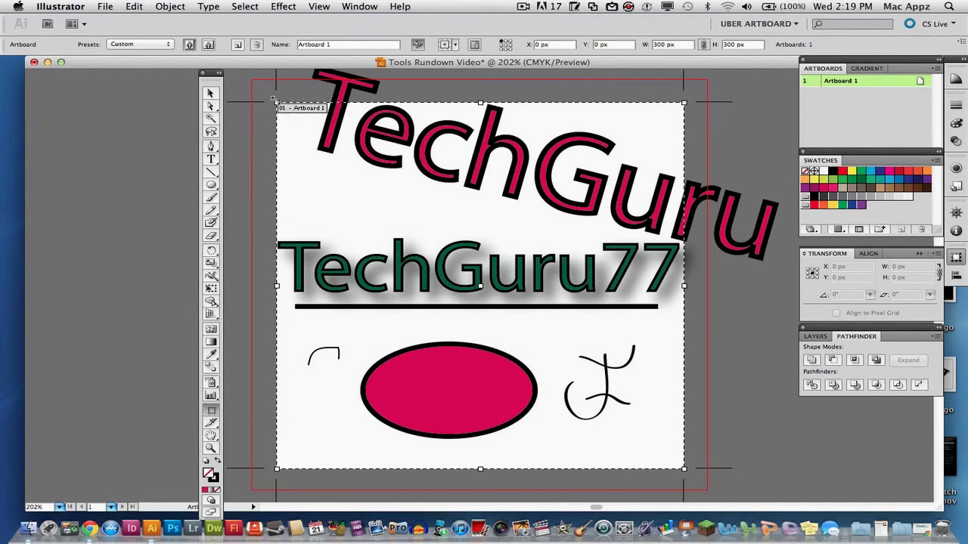
Drag Artboard 1's corners and top edge outward to about 394 × 385 px, then exit artboard editing.
left_click_drag(277, 102, 253, 78)
left_click_drag(685, 469, 787, 499)
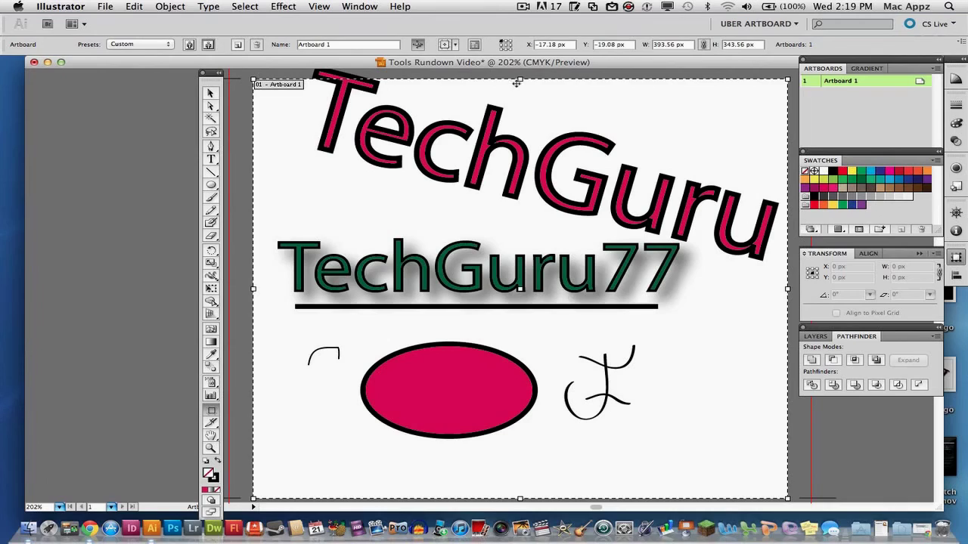
left_click_drag(520, 79, 520, 101)
scroll(287, 308, "down", 5)
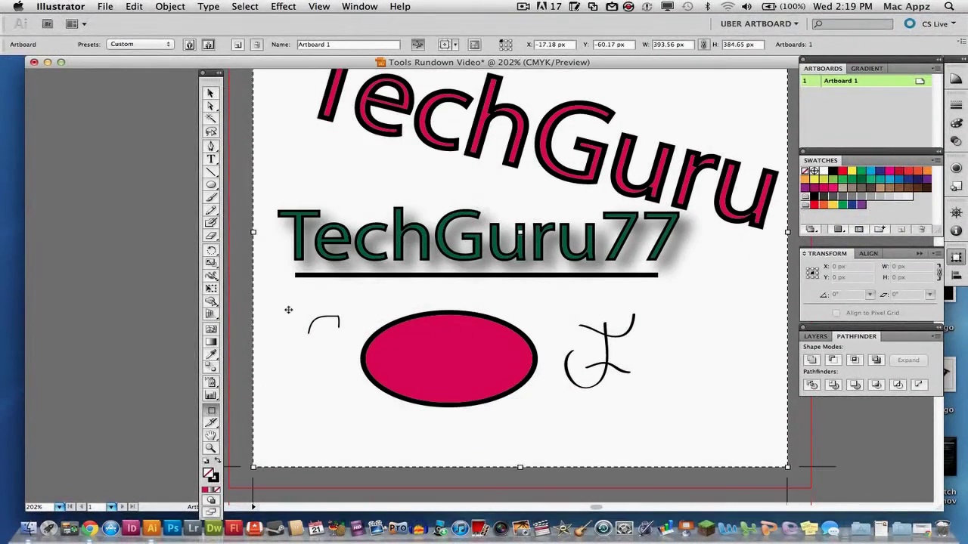
left_click(214, 425)
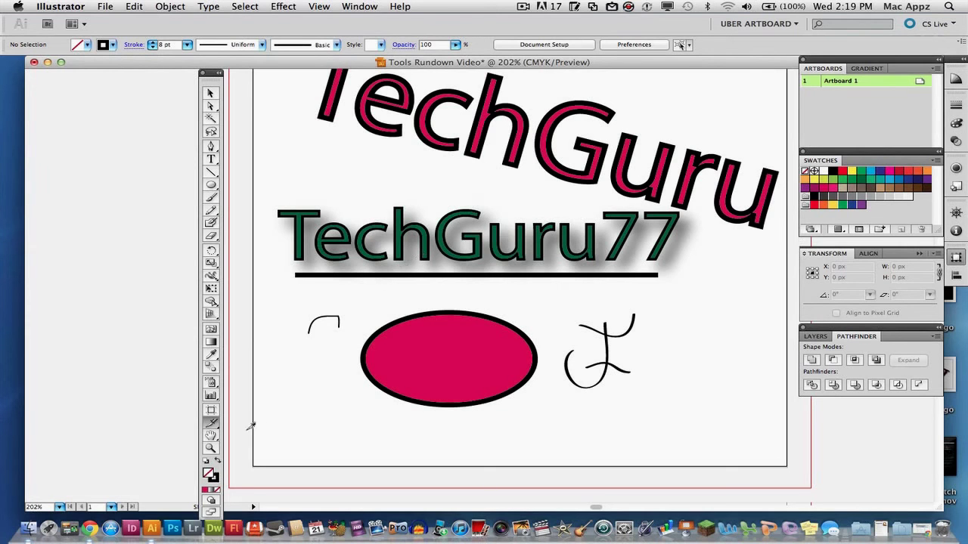
left_click(211, 435)
left_click_drag(431, 267, 470, 305)
mouse_move(484, 273)
left_mouse_down()
mouse_move(307, 373)
mouse_move(507, 273)
mouse_move(465, 272)
left_mouse_up()
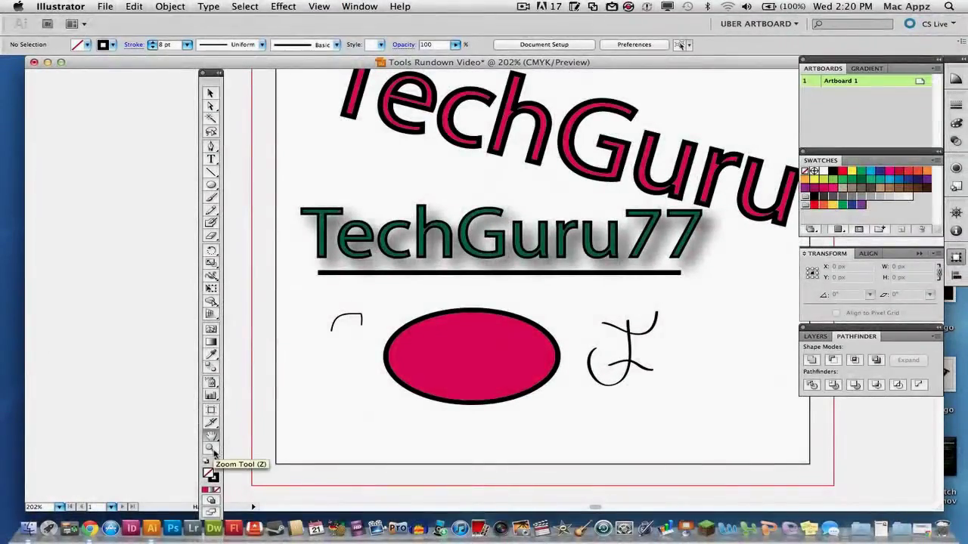
left_click(211, 448)
left_click(392, 367)
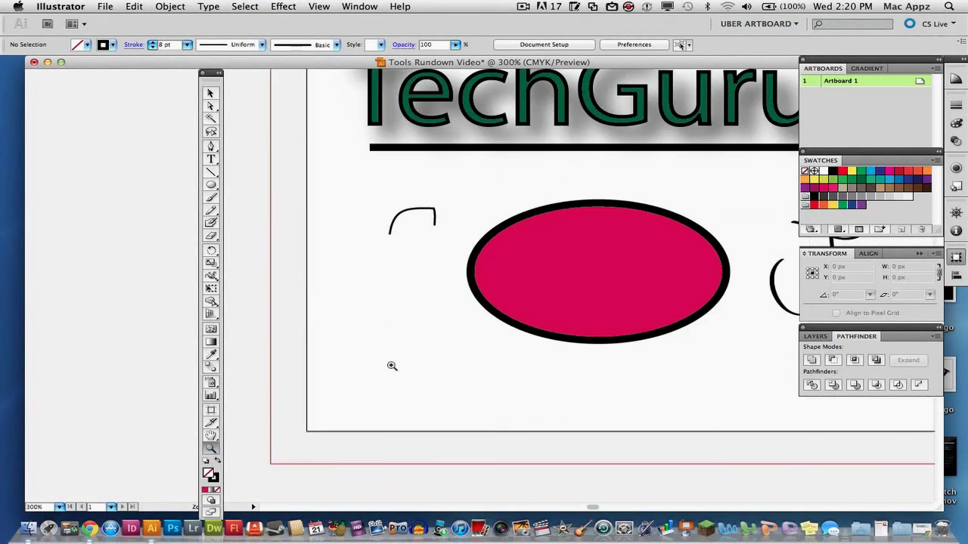
left_click(513, 289)
scroll(514, 289, "up", 10)
scroll(514, 289, "left", 4)
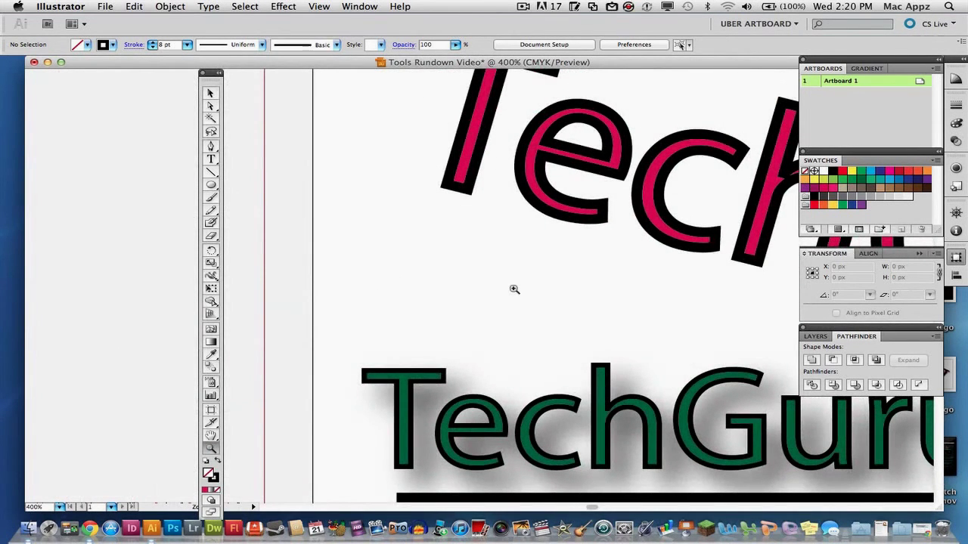
key("super+equal")
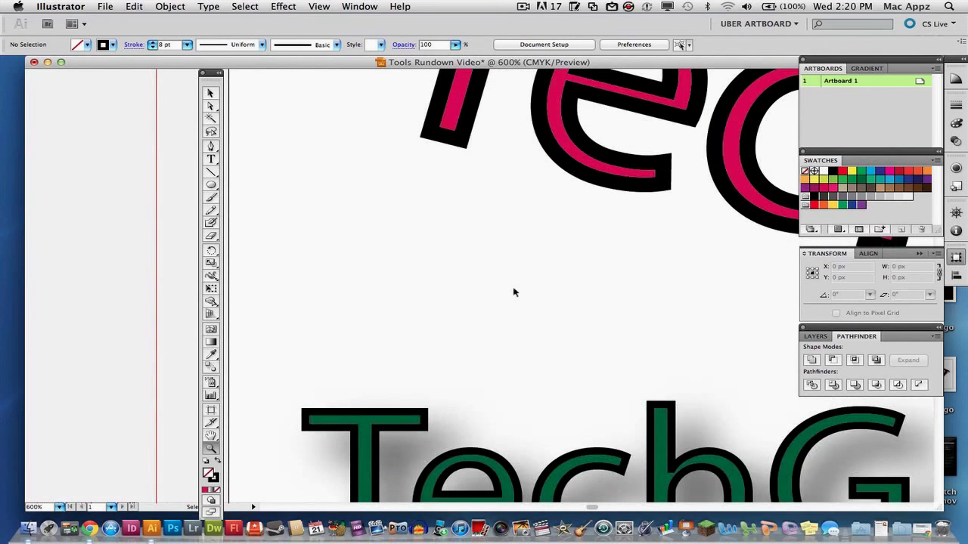
key("super+minus")
key("super+minus")
key("super+minus")
key("super+minus")
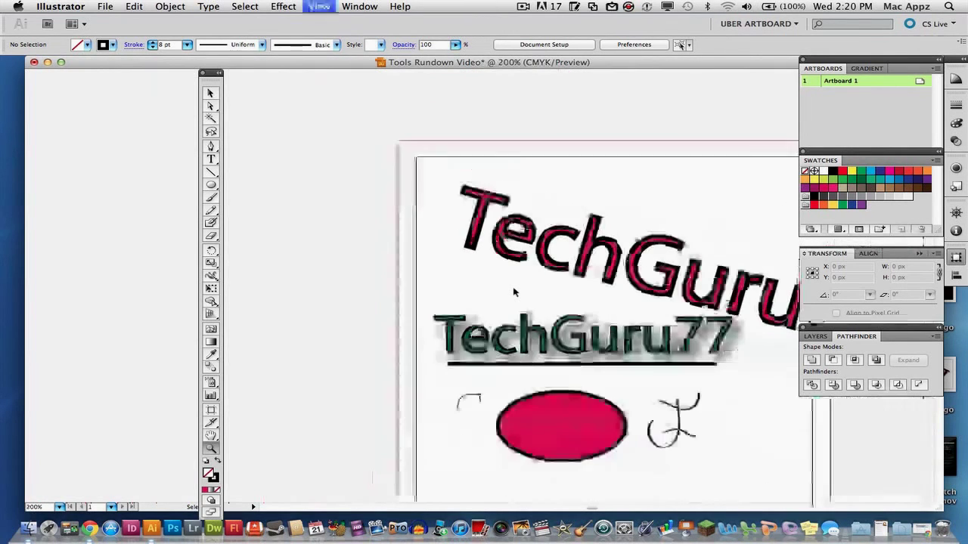
scroll(513, 288, "down", 3)
scroll(514, 289, "right", 5)
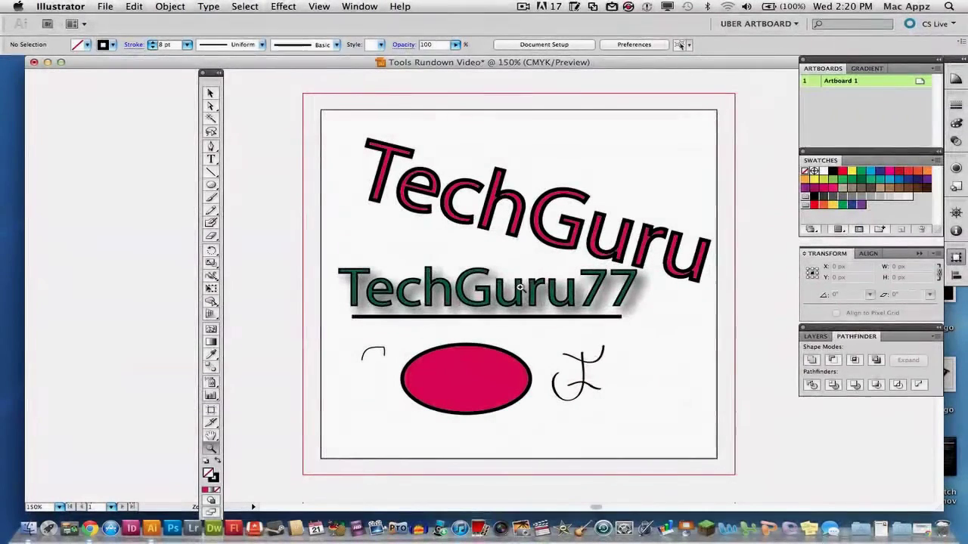